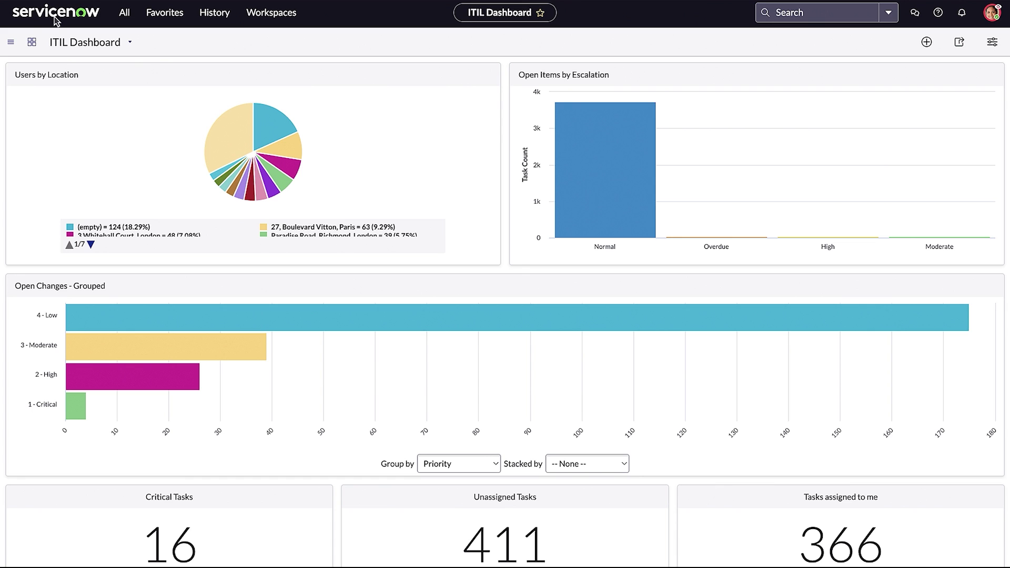
- Open the ITIL Dashboard from the dashboards shared with you
{"action": "left_click", "coordinate": [11, 45]}
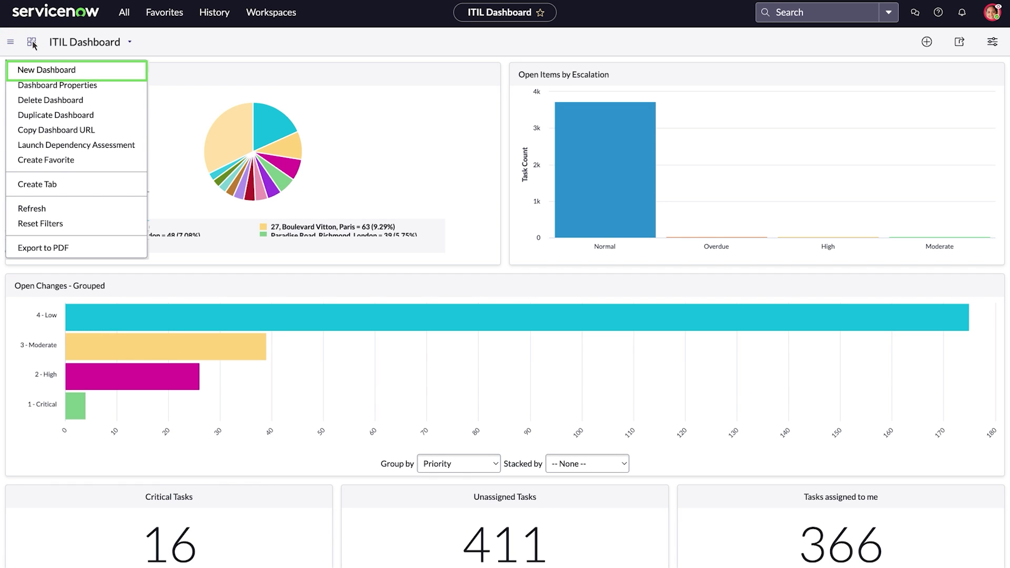
{"action": "left_click", "coordinate": [32, 42]}
{"action": "left_click", "coordinate": [136, 84]}
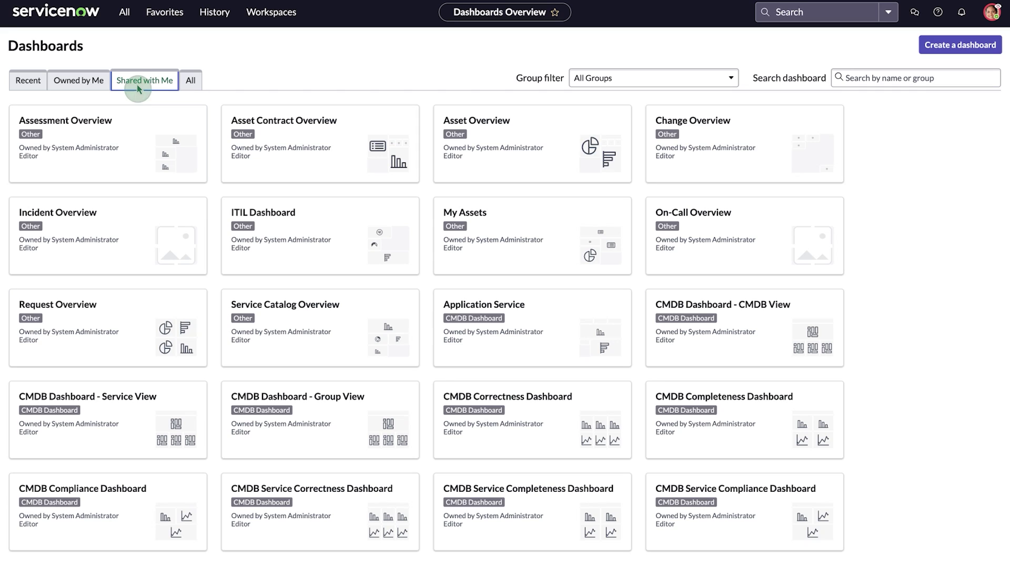
{"action": "left_click", "coordinate": [269, 212]}
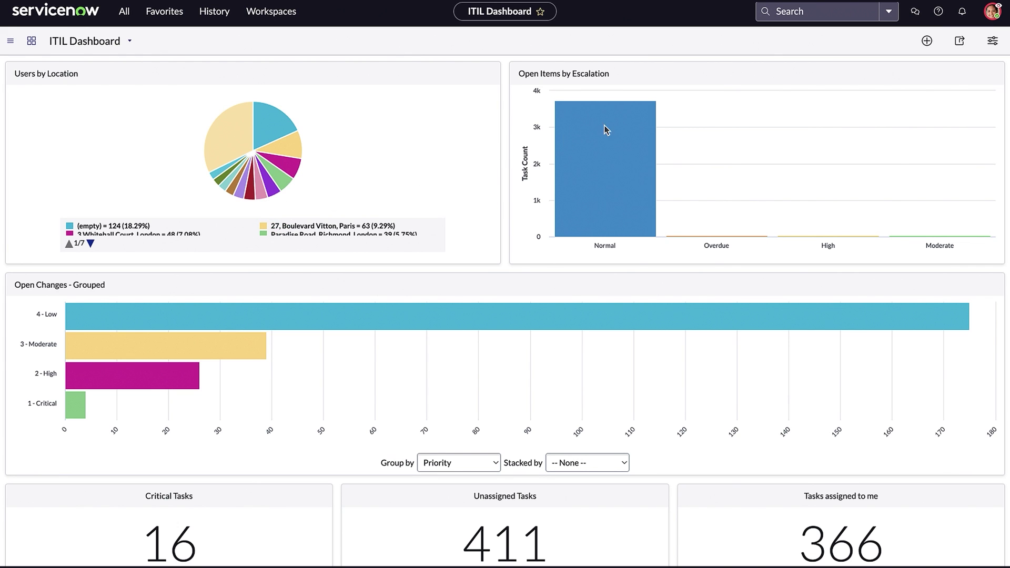
- Browse Reports widgets created by Anyone on the change_request table
{"action": "left_click", "coordinate": [927, 41]}
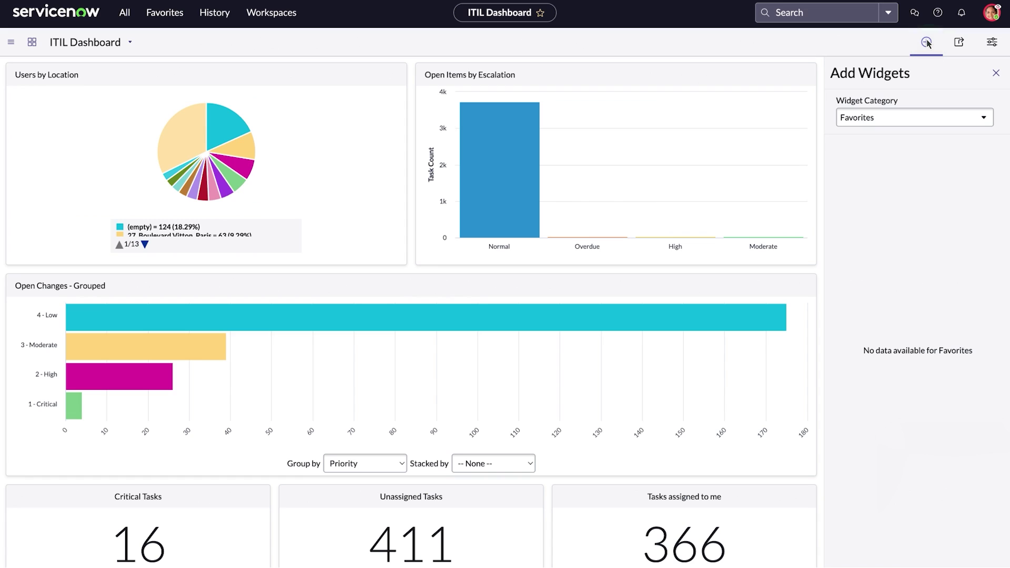
{"action": "left_click", "coordinate": [983, 117]}
{"action": "left_click", "coordinate": [857, 178]}
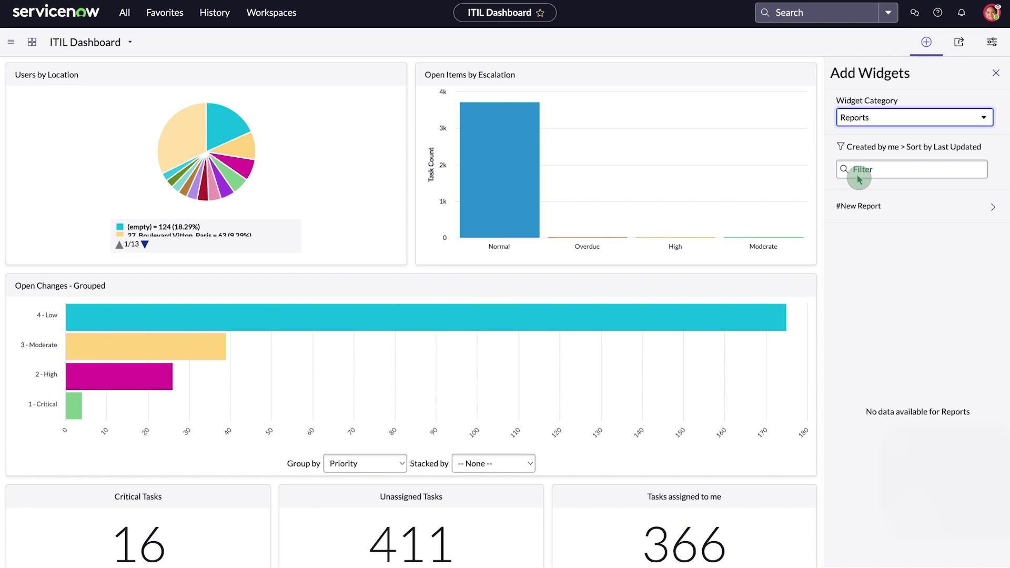
{"action": "left_click", "coordinate": [857, 149]}
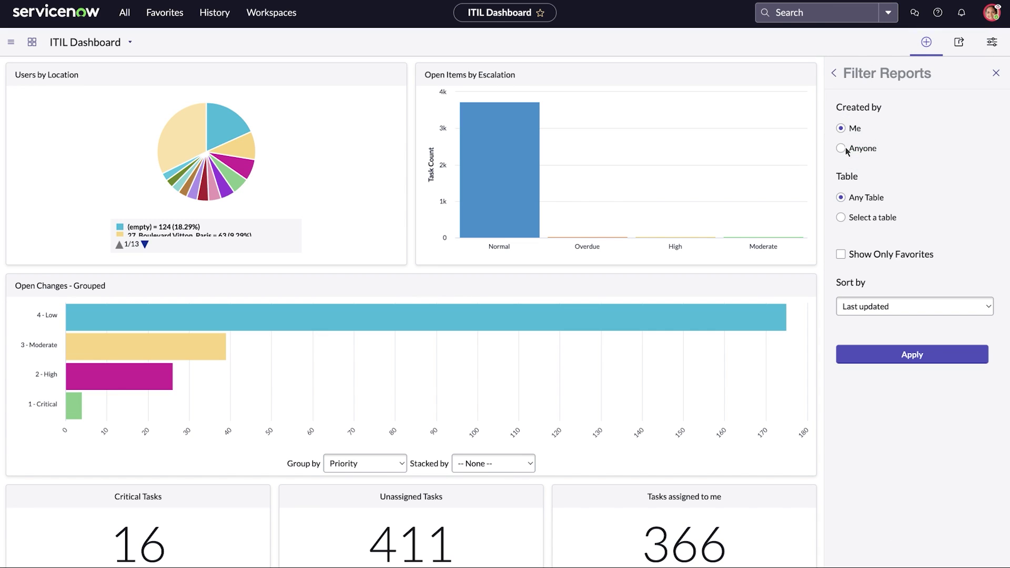
{"action": "left_click", "coordinate": [840, 148]}
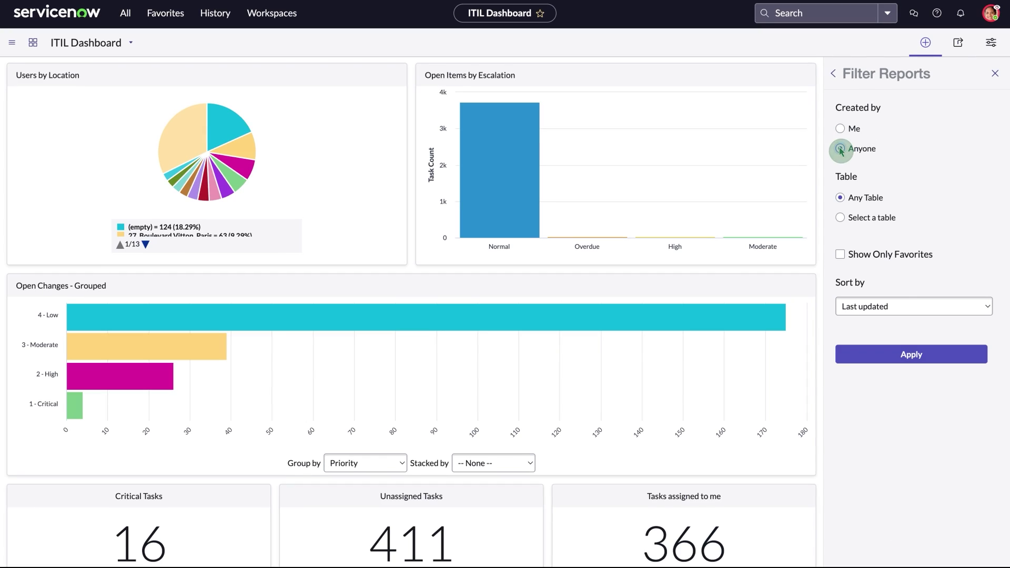
{"action": "left_click", "coordinate": [840, 218]}
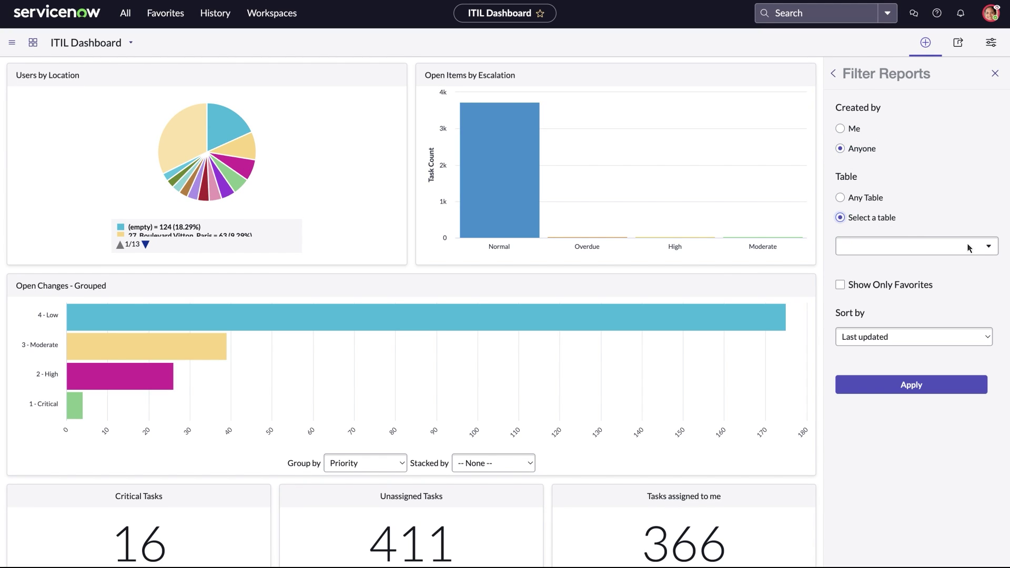
{"action": "left_click", "coordinate": [991, 247]}
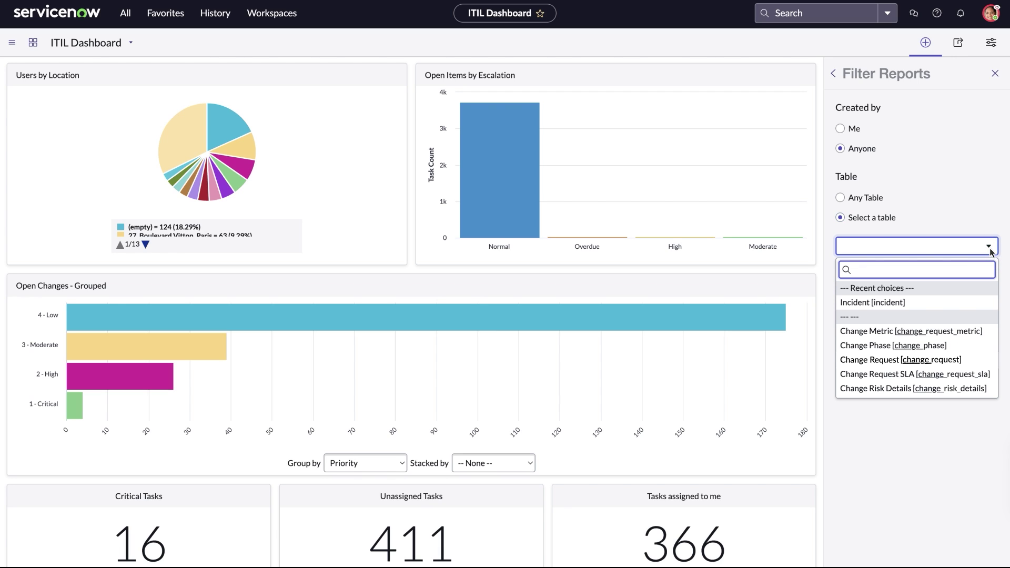
{"action": "type", "text": "change_"}
{"action": "left_click", "coordinate": [860, 361]}
{"action": "left_click", "coordinate": [900, 387]}
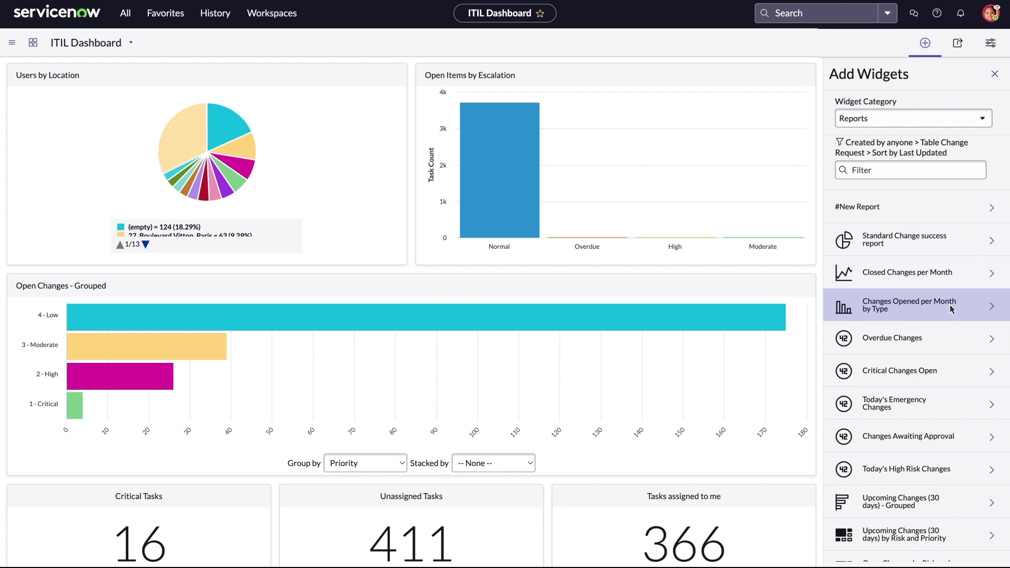
- Add the Open Changes - Grouped report to the dashboard
{"action": "scroll", "coordinate": [952, 333], "scroll_direction": "down", "scroll_amount": 1}
{"action": "scroll", "coordinate": [952, 333], "scroll_direction": "down", "scroll_amount": 5}
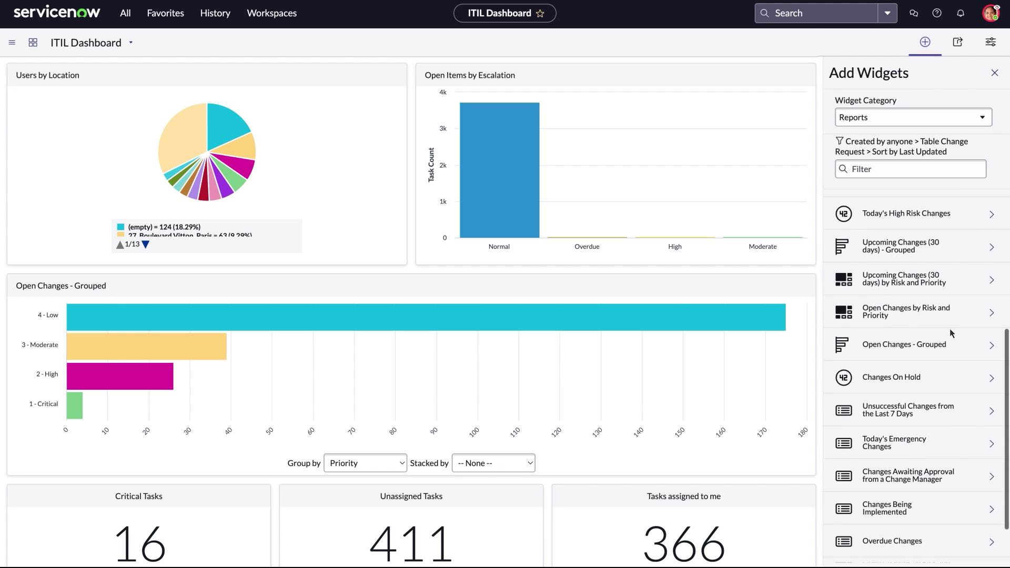
{"action": "left_click", "coordinate": [920, 347]}
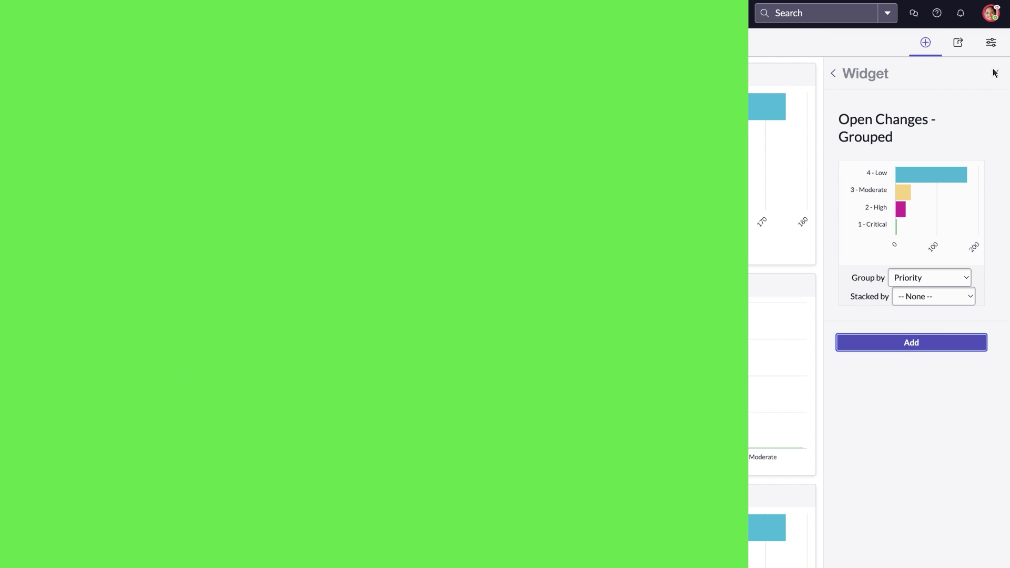
{"action": "left_click", "coordinate": [994, 72]}
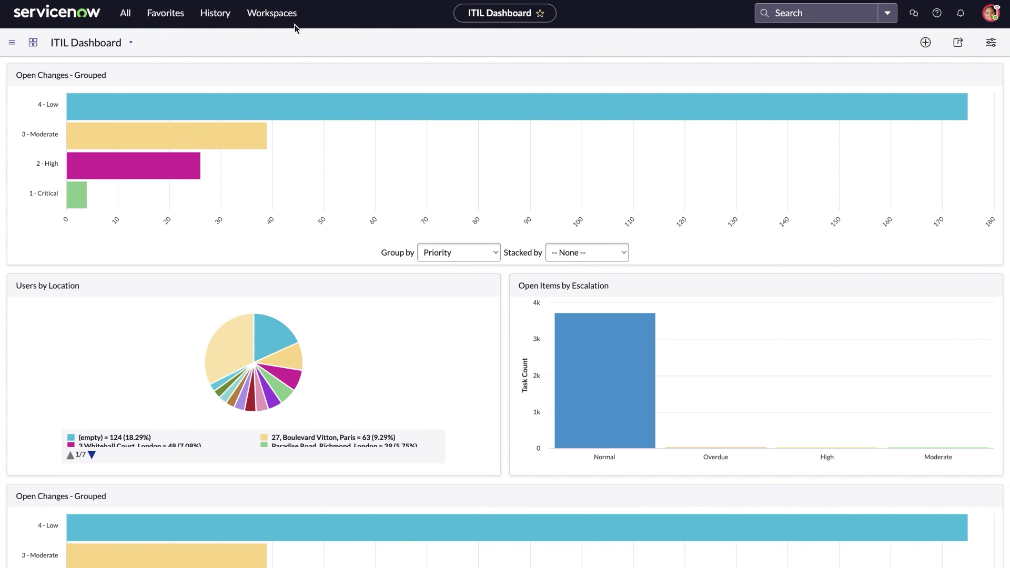
- Open Contracts > All and chart the contracts as a pie grouped by State
{"action": "left_click", "coordinate": [126, 13]}
{"action": "type", "text": "contract"}
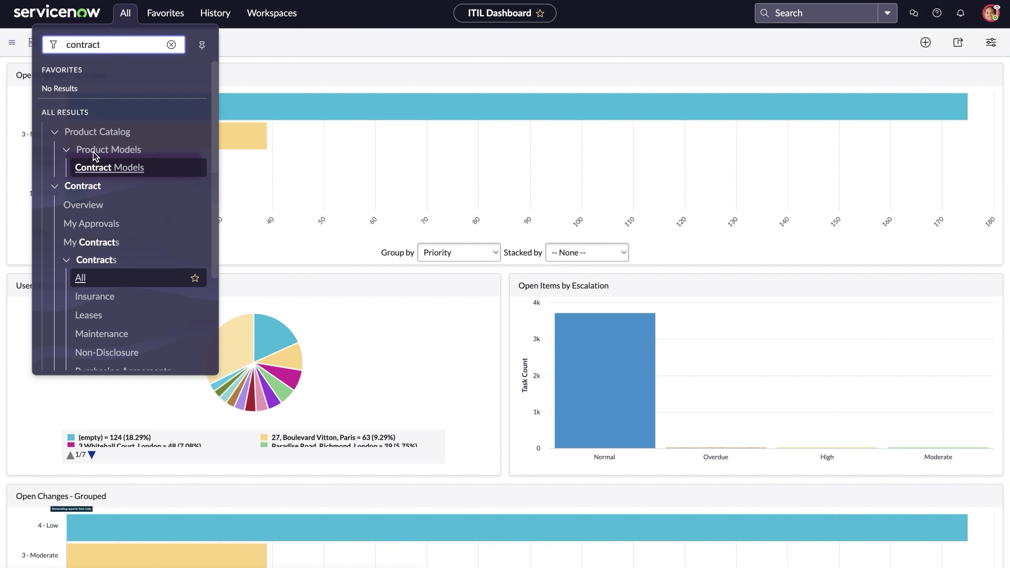
{"action": "left_click", "coordinate": [80, 277]}
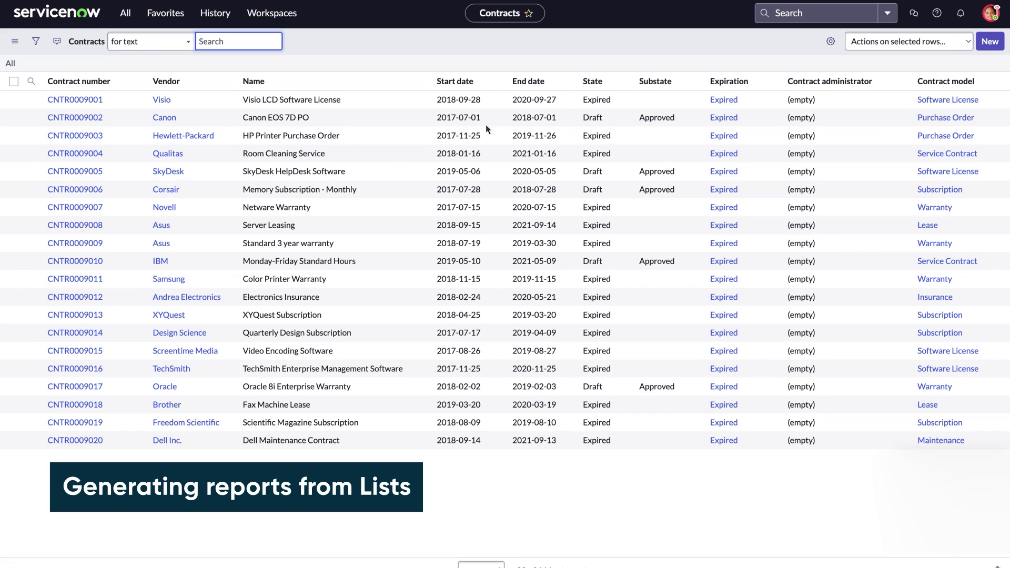
{"action": "right_click", "coordinate": [597, 84]}
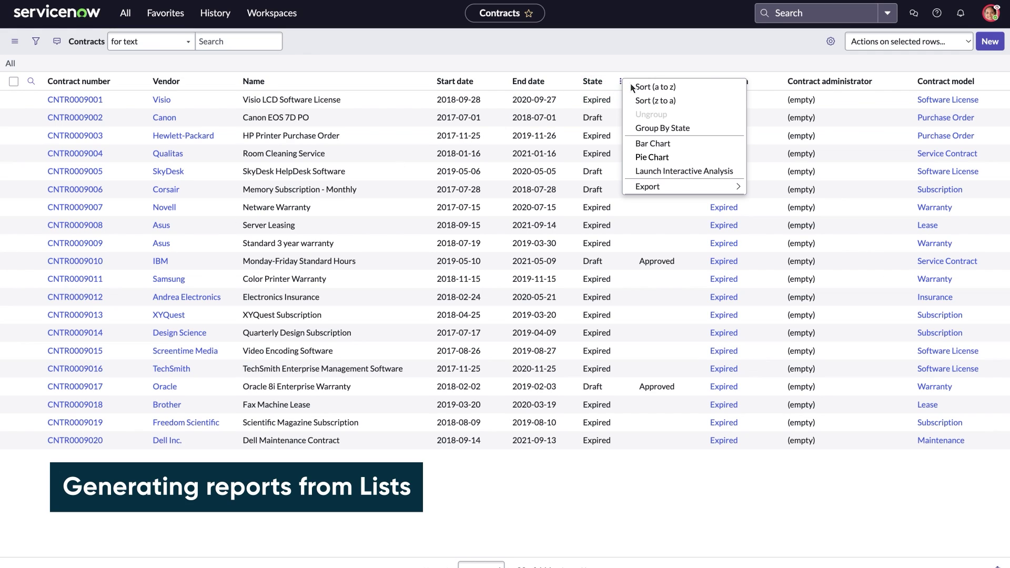
{"action": "left_click", "coordinate": [663, 157]}
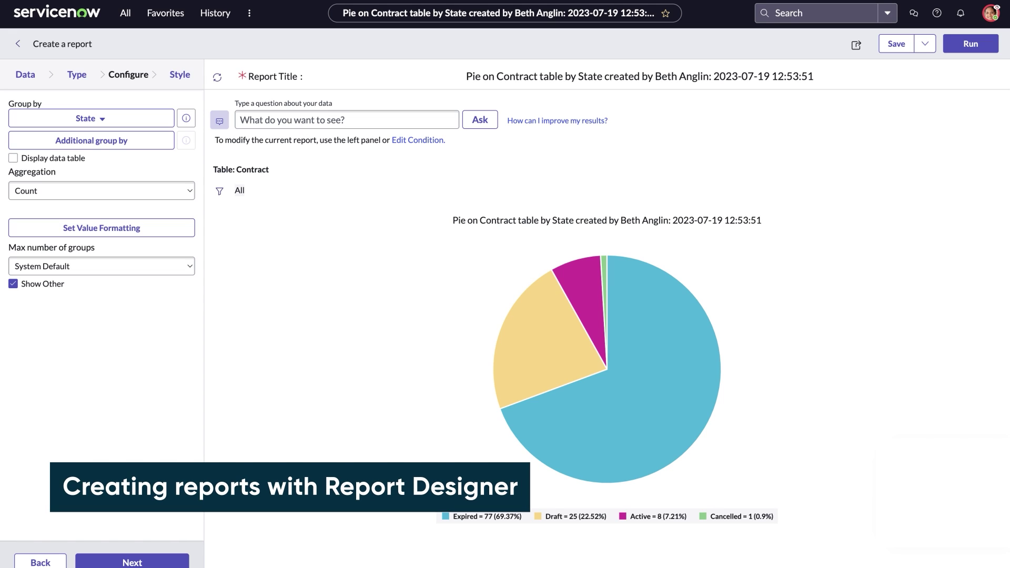
- Go to the Reports page and begin a blank report with Create a report
{"action": "left_click", "coordinate": [125, 13]}
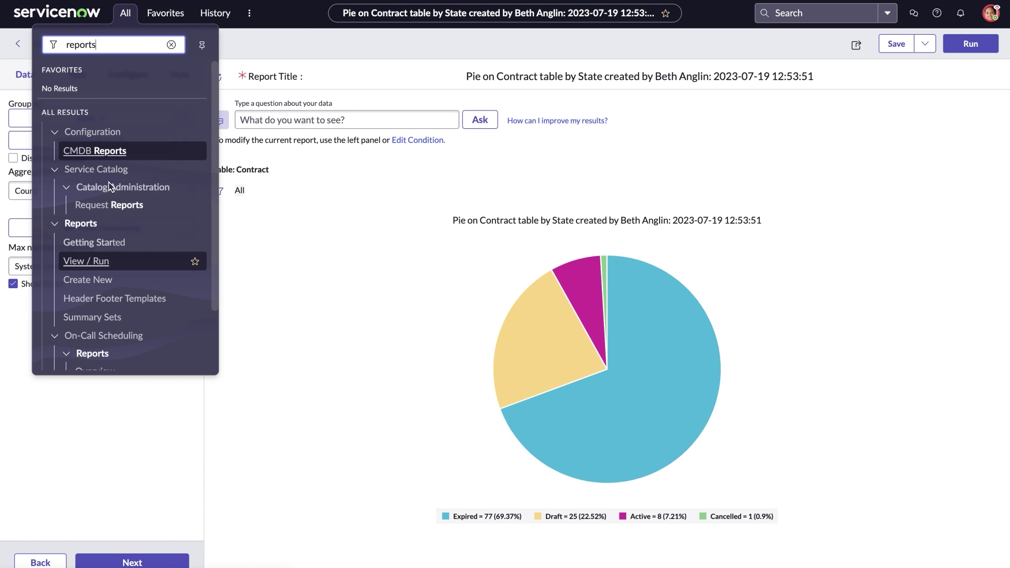
{"action": "left_click", "coordinate": [109, 263]}
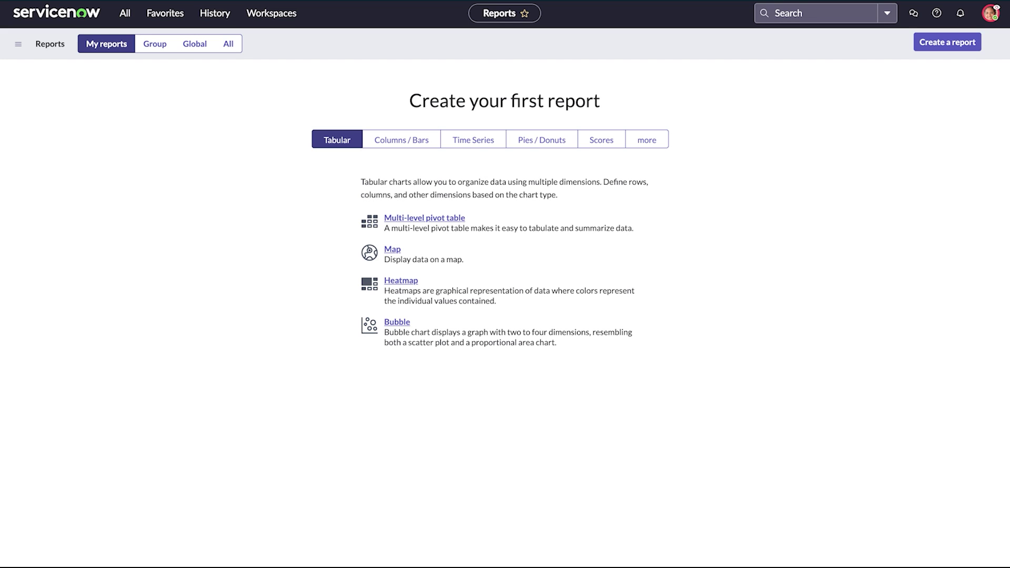
{"action": "left_click", "coordinate": [124, 16]}
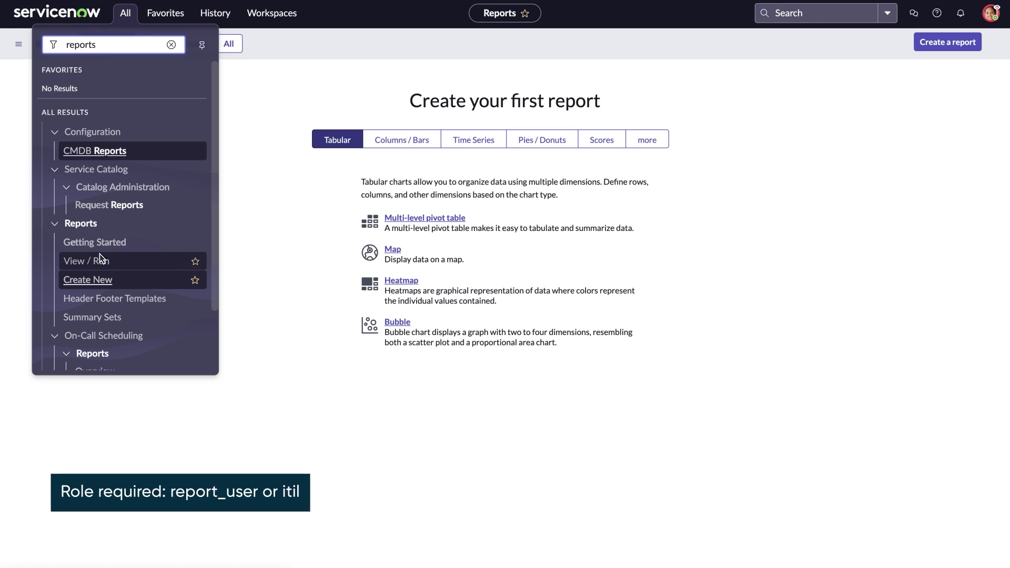
{"action": "left_click", "coordinate": [100, 279]}
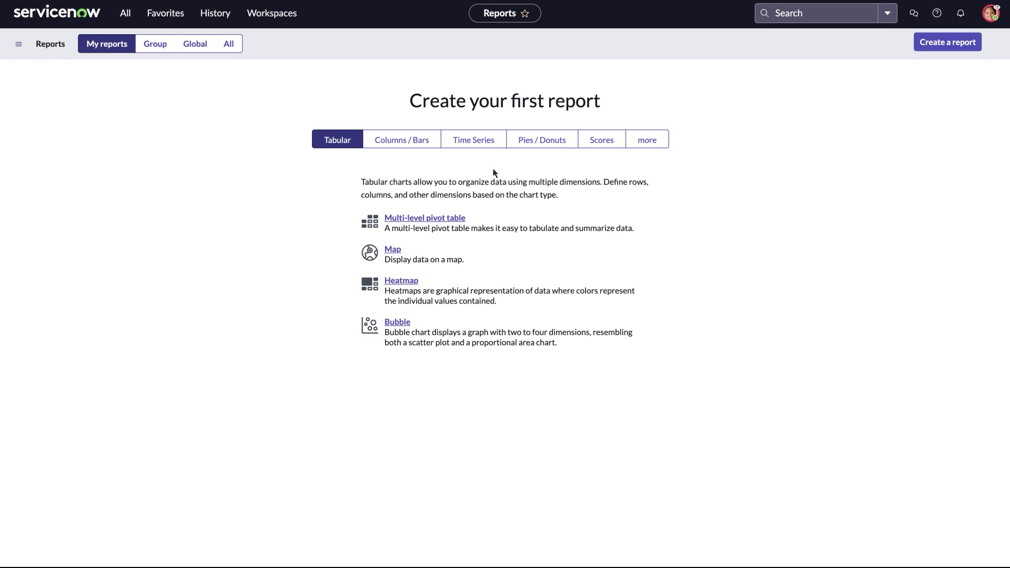
{"action": "left_click", "coordinate": [947, 42]}
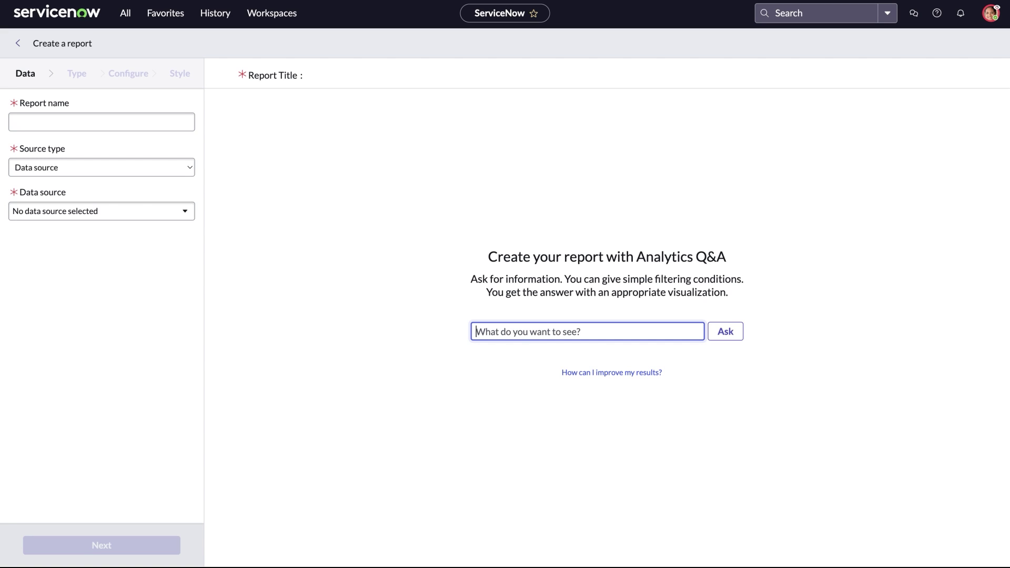
- Enter 'Incident Priority' as the report name
{"action": "left_click", "coordinate": [107, 122]}
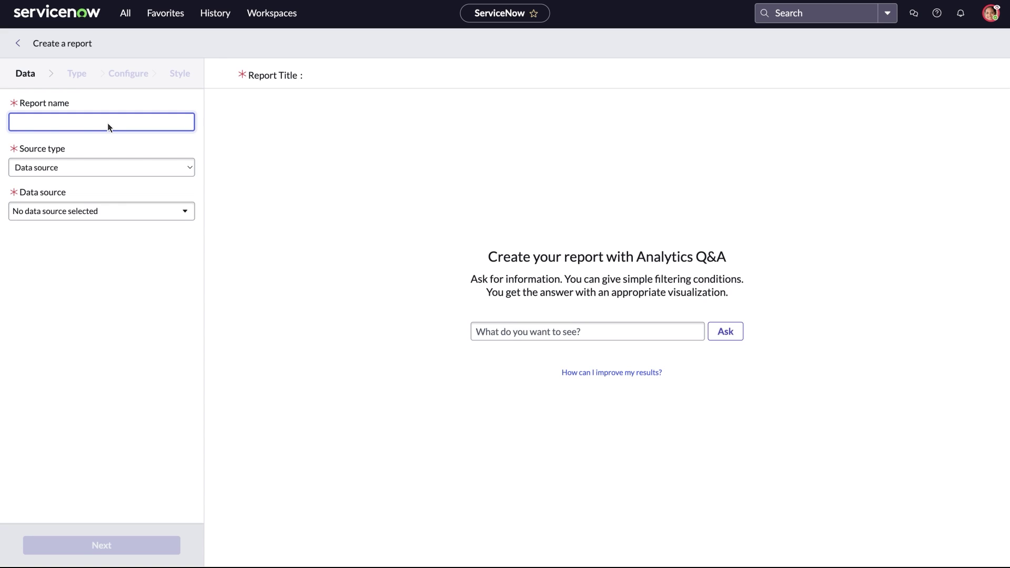
{"action": "type", "text": "Incident Priority"}
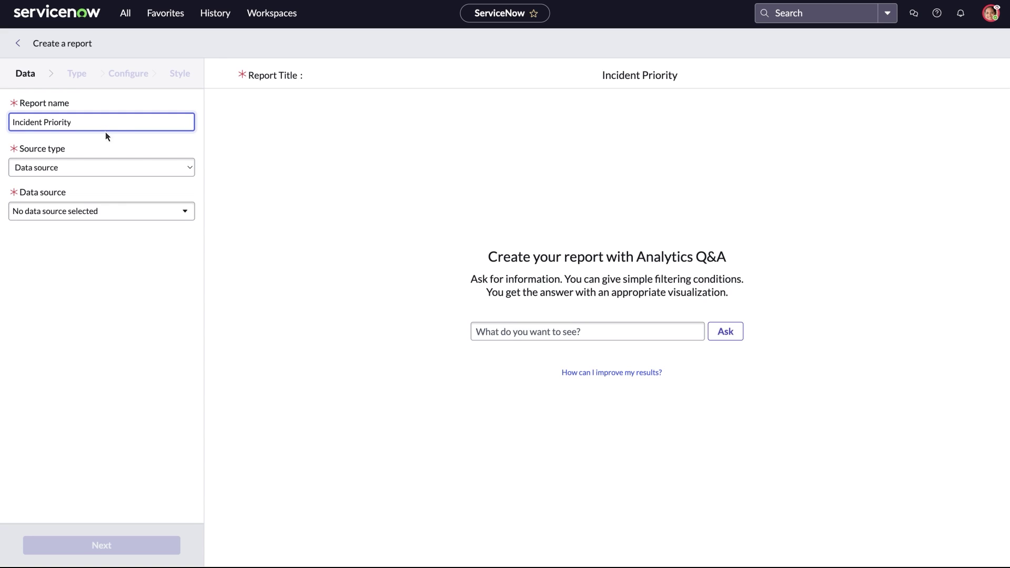
{"action": "left_click", "coordinate": [96, 167]}
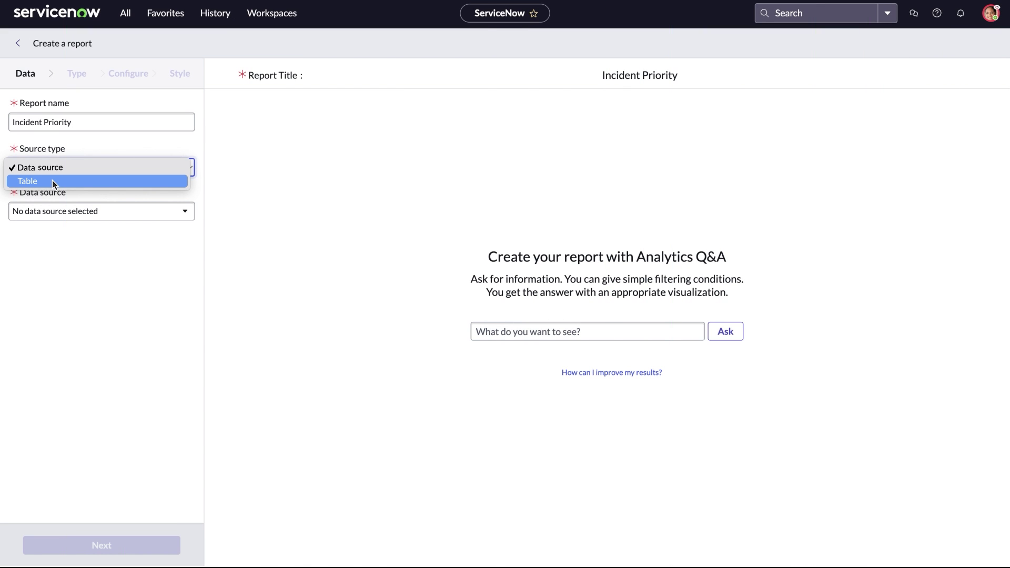
- Keep Data source as source type and select Incidents.Open (Incident)
{"action": "left_click", "coordinate": [53, 169]}
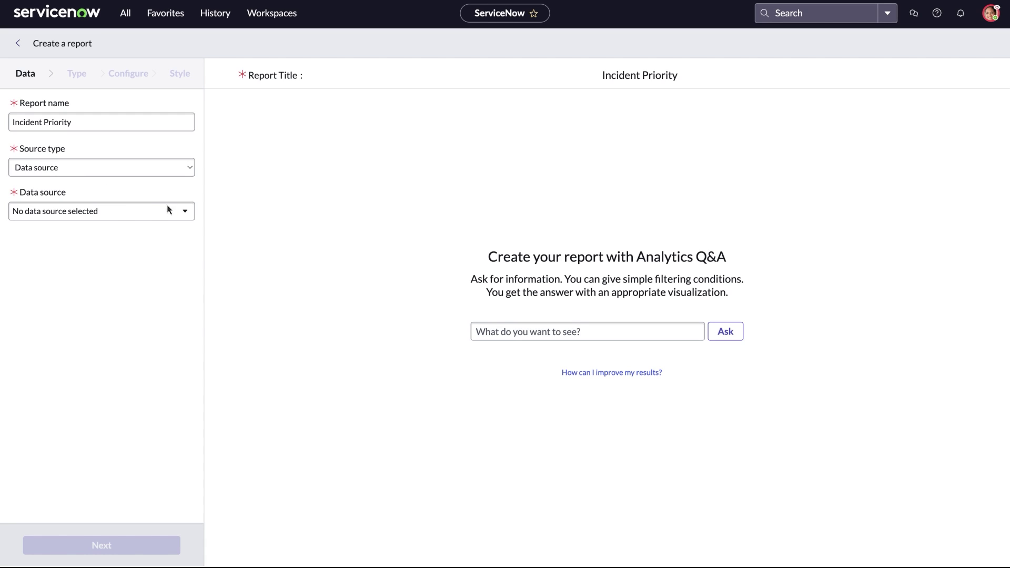
{"action": "left_click", "coordinate": [184, 210]}
{"action": "left_click", "coordinate": [116, 356]}
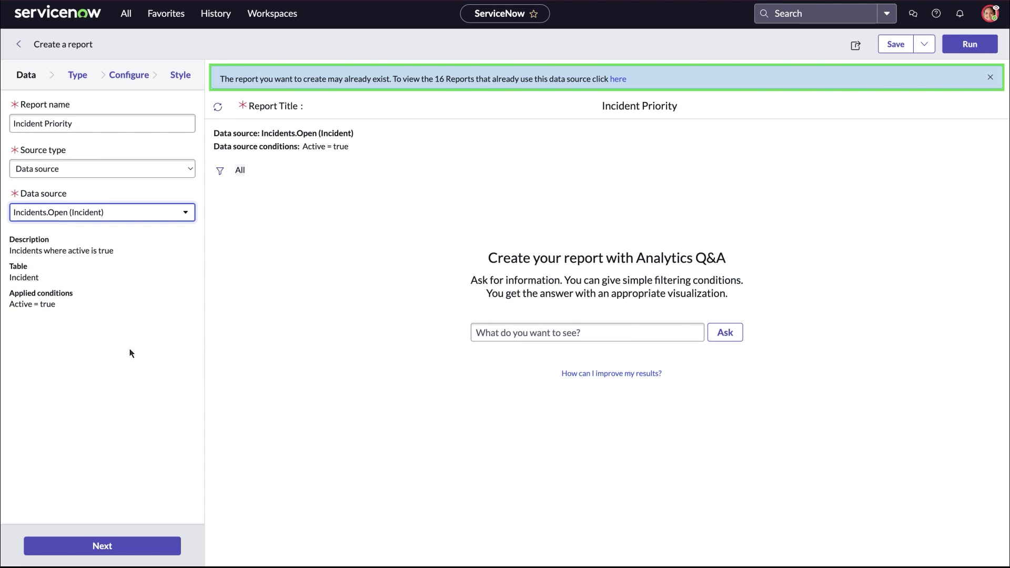
{"action": "left_click", "coordinate": [617, 79]}
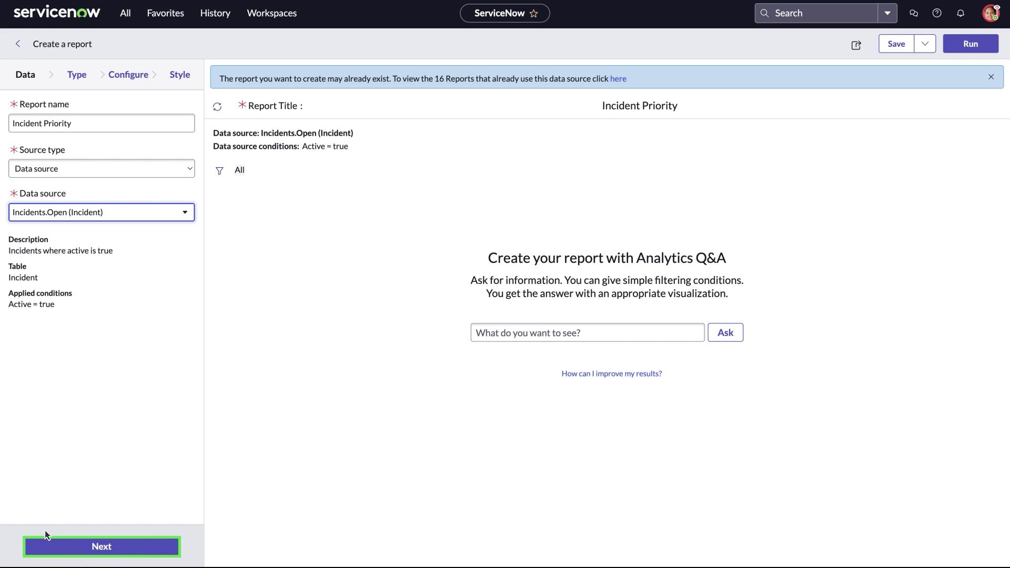
- On the Type step, select the plain Bar visualization under Bars
{"action": "left_click", "coordinate": [101, 546]}
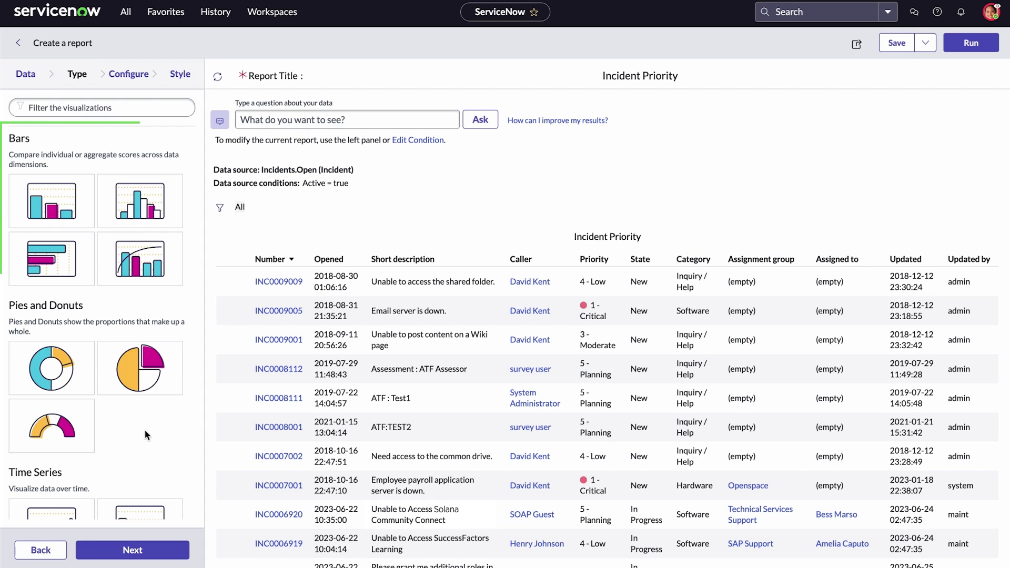
{"action": "scroll", "coordinate": [144, 430], "scroll_direction": "down", "scroll_amount": 2}
{"action": "scroll", "coordinate": [144, 430], "scroll_direction": "down", "scroll_amount": 2}
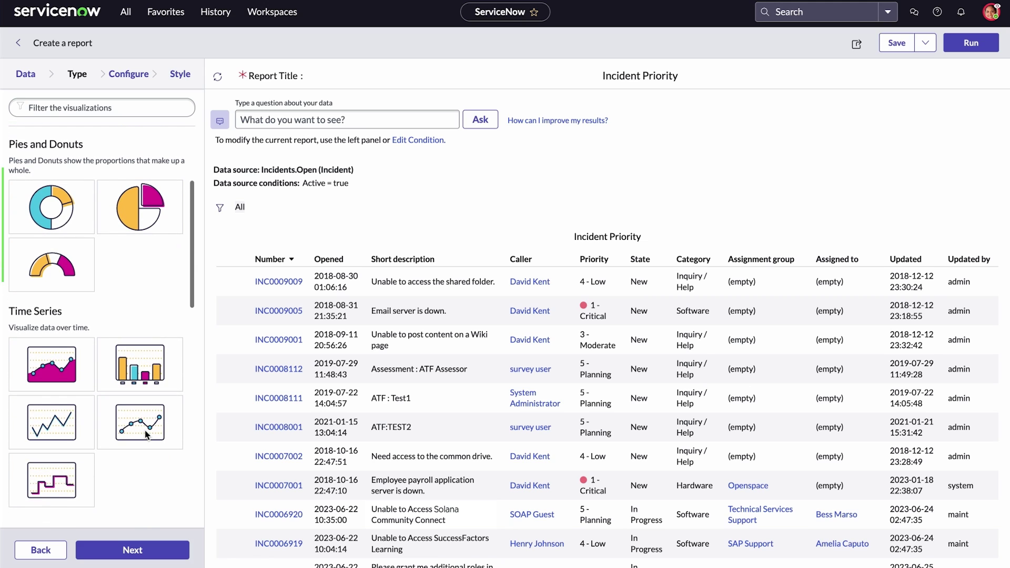
{"action": "scroll", "coordinate": [144, 430], "scroll_direction": "down", "scroll_amount": 1}
{"action": "scroll", "coordinate": [144, 430], "scroll_direction": "down", "scroll_amount": 2}
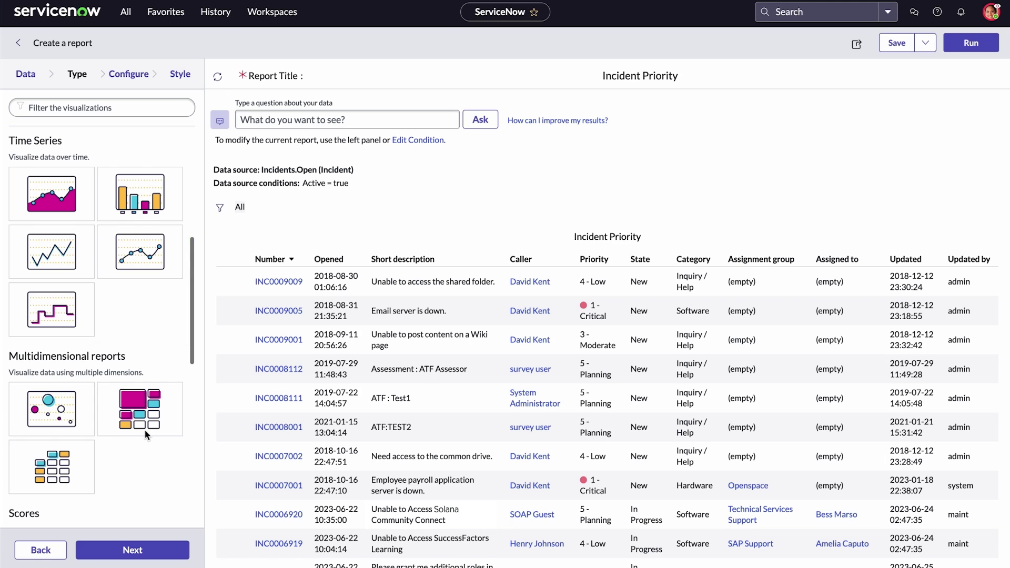
{"action": "scroll", "coordinate": [144, 430], "scroll_direction": "down", "scroll_amount": 3}
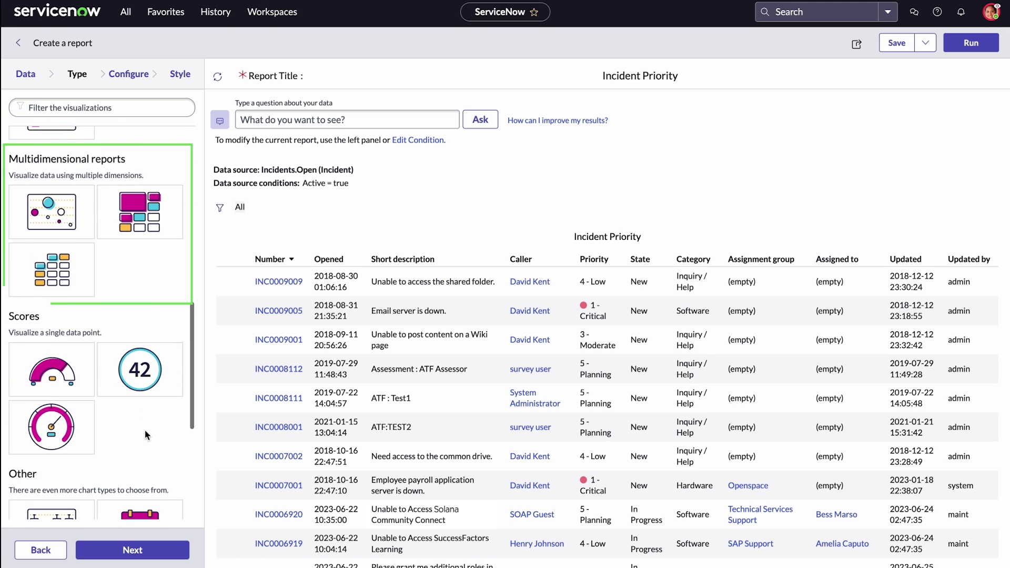
{"action": "scroll", "coordinate": [145, 430], "scroll_direction": "down", "scroll_amount": 3}
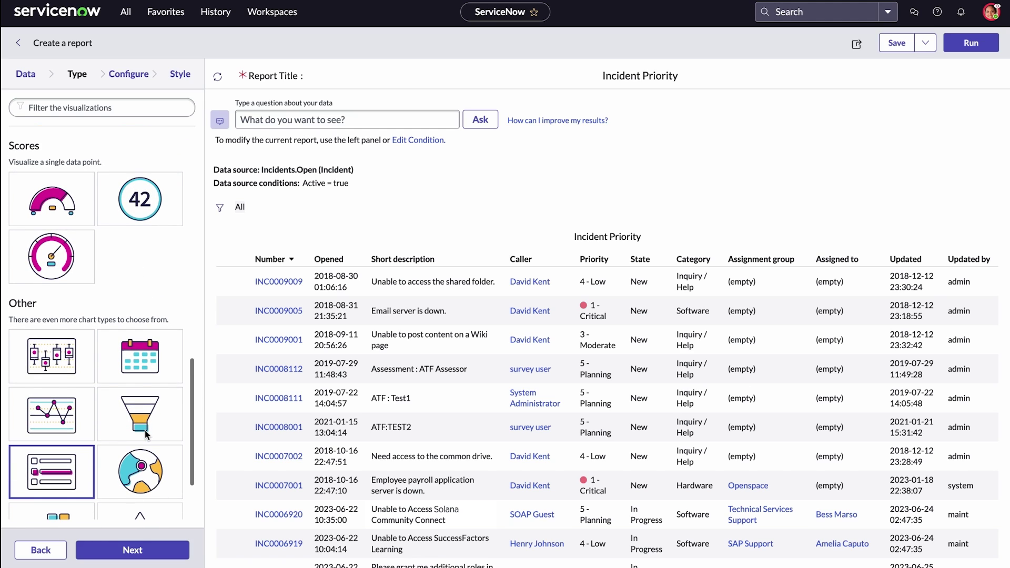
{"action": "scroll", "coordinate": [147, 434], "scroll_direction": "down", "scroll_amount": 2}
{"action": "scroll", "coordinate": [147, 434], "scroll_direction": "up", "scroll_amount": 2}
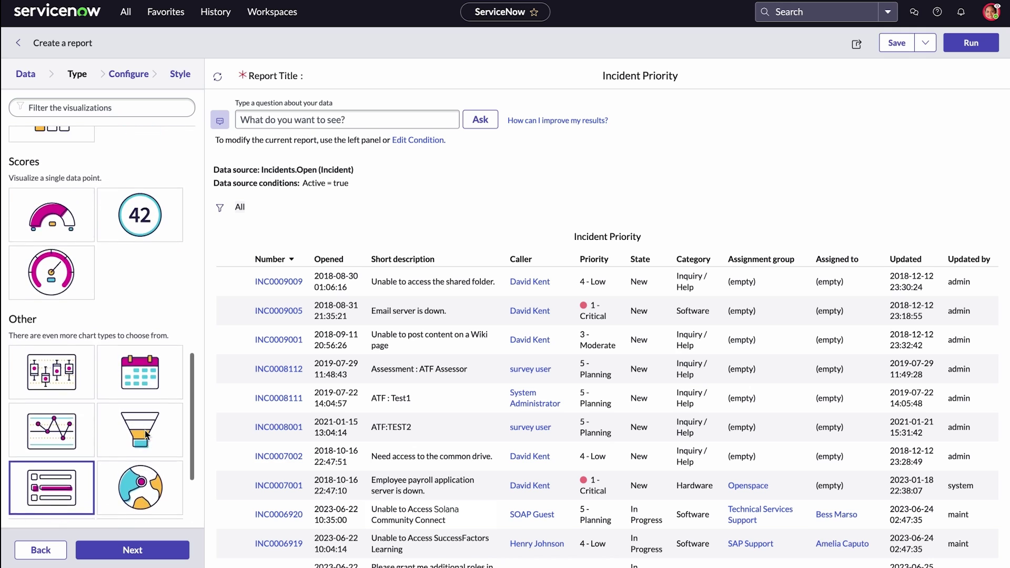
{"action": "scroll", "coordinate": [146, 434], "scroll_direction": "up", "scroll_amount": 2}
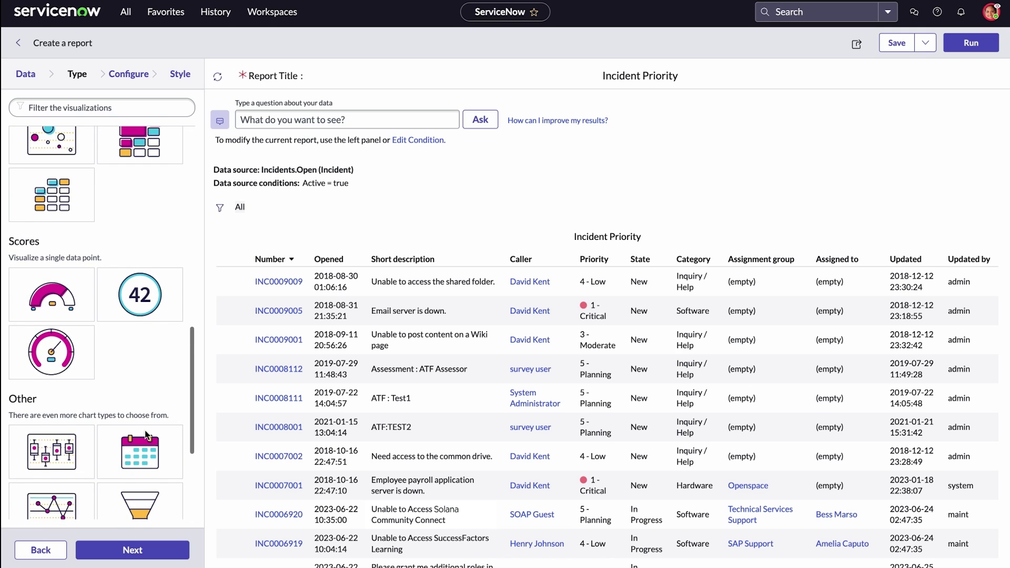
{"action": "scroll", "coordinate": [148, 435], "scroll_direction": "up", "scroll_amount": 10}
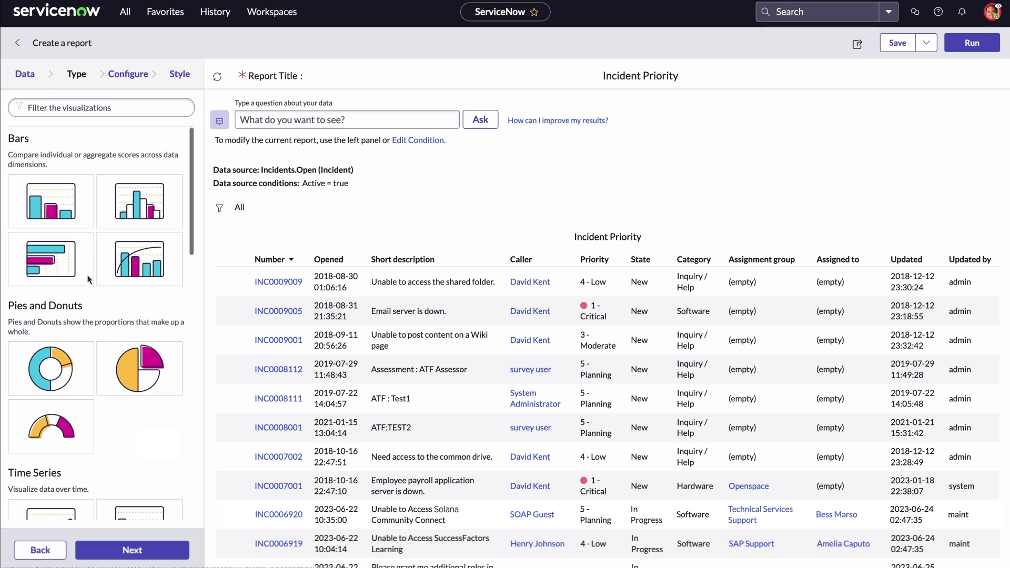
{"action": "left_click", "coordinate": [58, 205]}
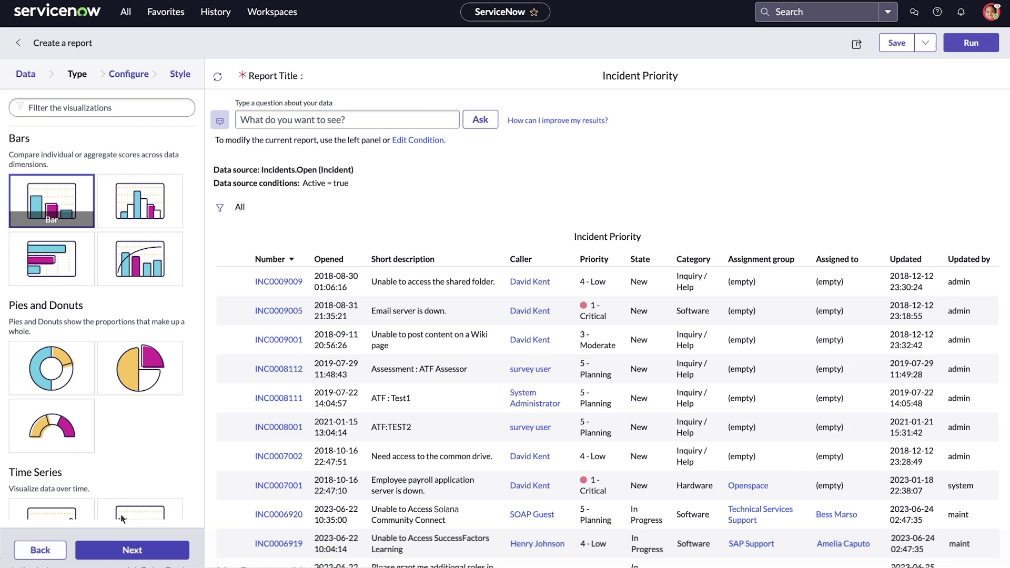
- Group the bar chart by Priority and refresh the preview of incident counts
{"action": "left_click", "coordinate": [129, 550]}
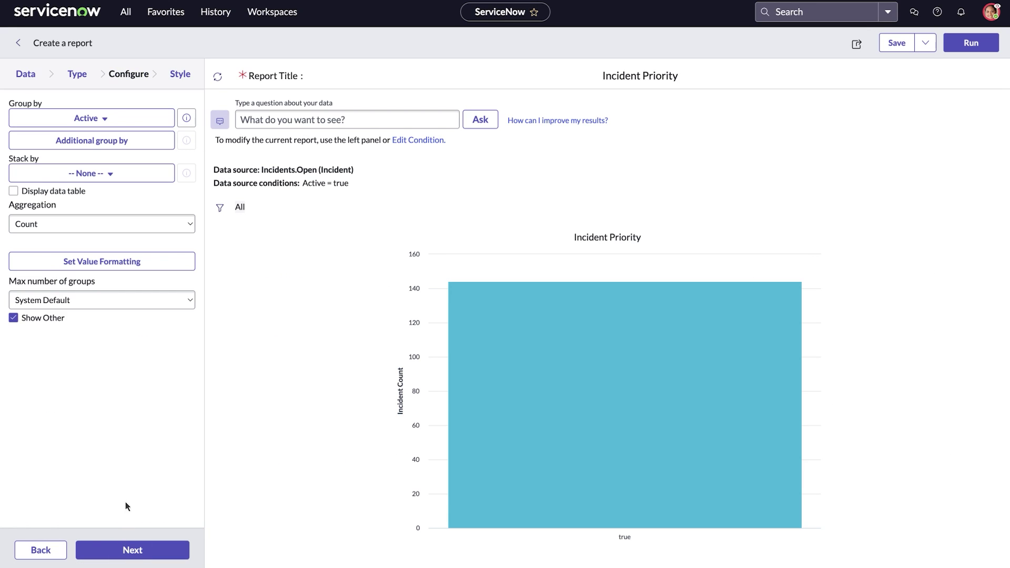
{"action": "left_click", "coordinate": [106, 118]}
{"action": "type", "text": "priority"}
{"action": "key", "text": "Return"}
{"action": "left_click", "coordinate": [132, 549]}
{"action": "left_click", "coordinate": [217, 77]}
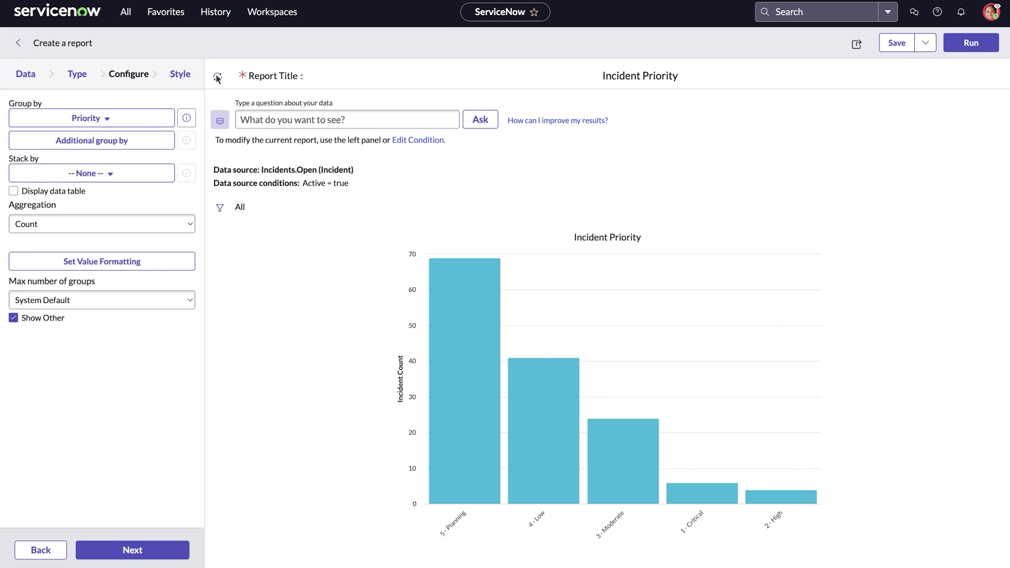
{"action": "left_click", "coordinate": [180, 76]}
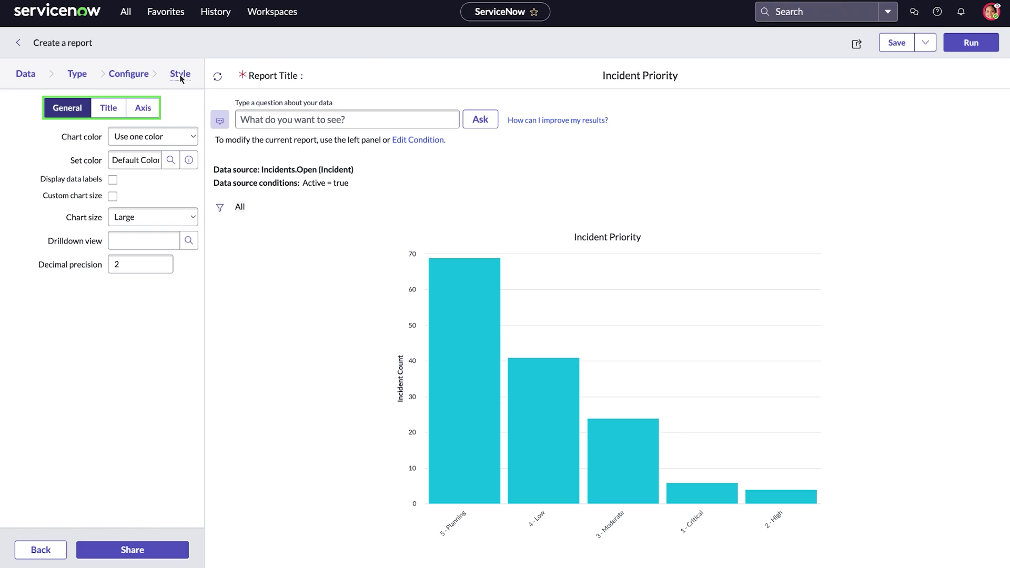
- Set Chart color to 'Use color palette', redraw the chart, and save the report
{"action": "left_click", "coordinate": [172, 162]}
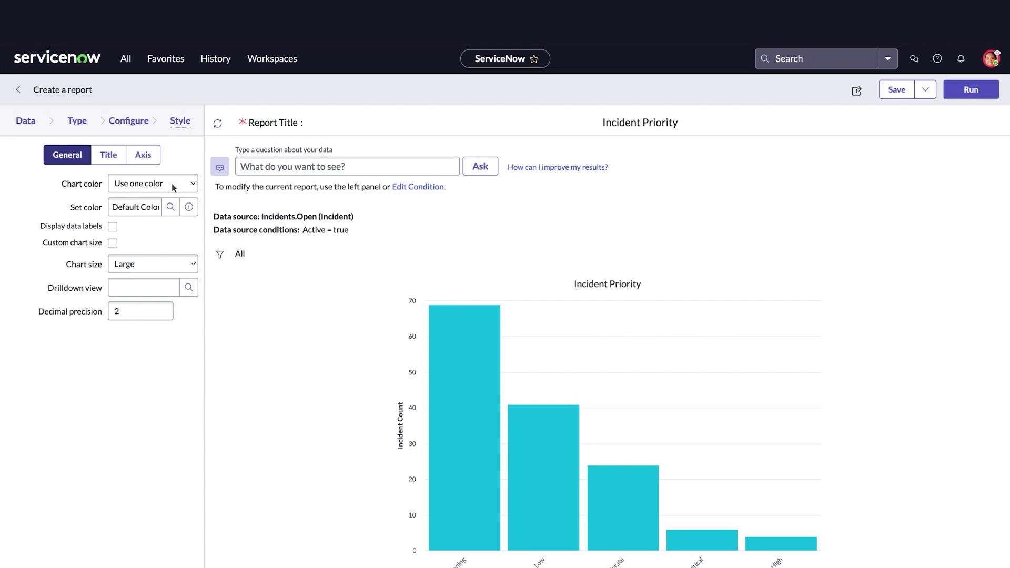
{"action": "left_click", "coordinate": [173, 186]}
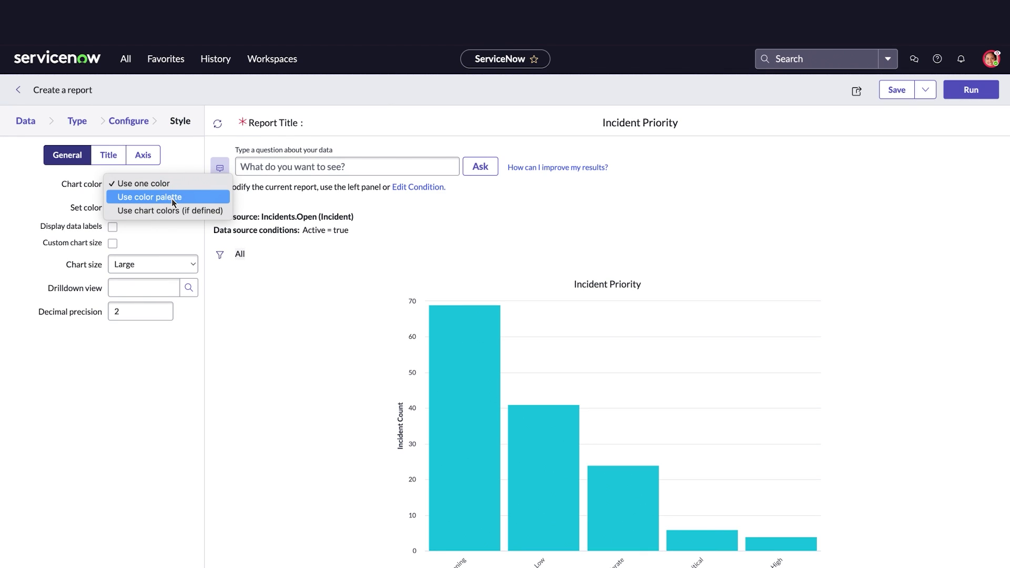
{"action": "left_click", "coordinate": [172, 198]}
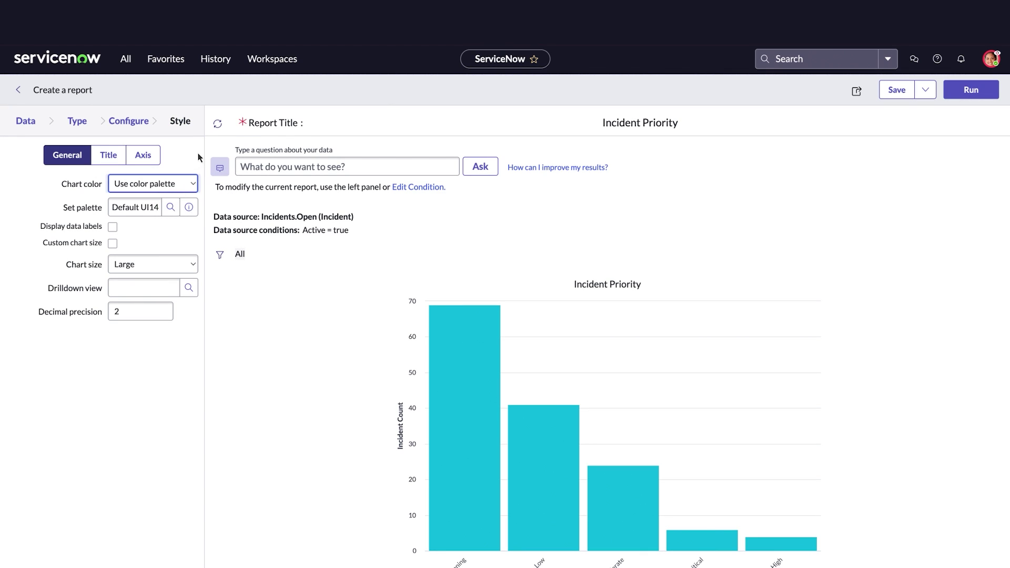
{"action": "left_click", "coordinate": [217, 124]}
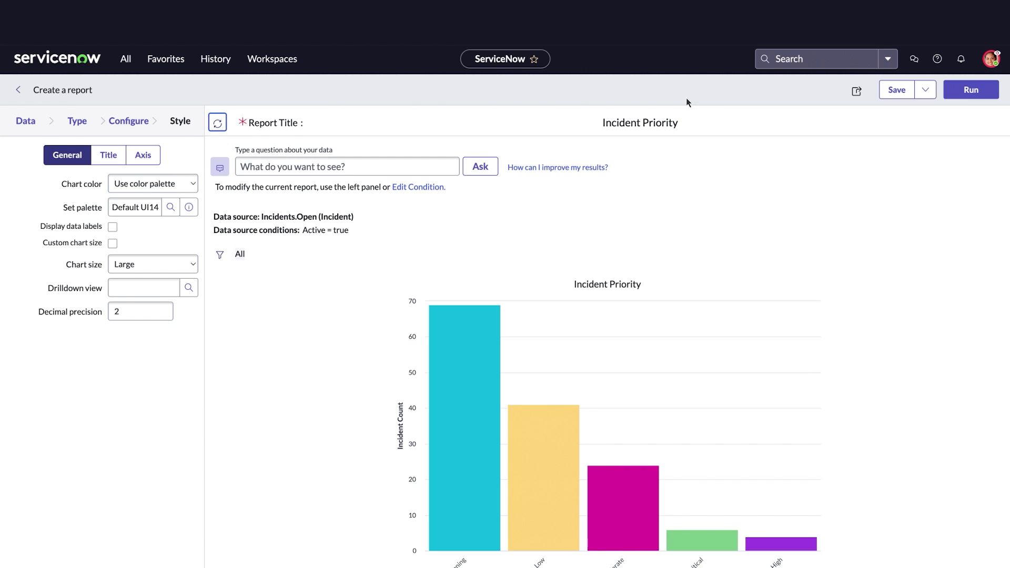
{"action": "left_click", "coordinate": [892, 91]}
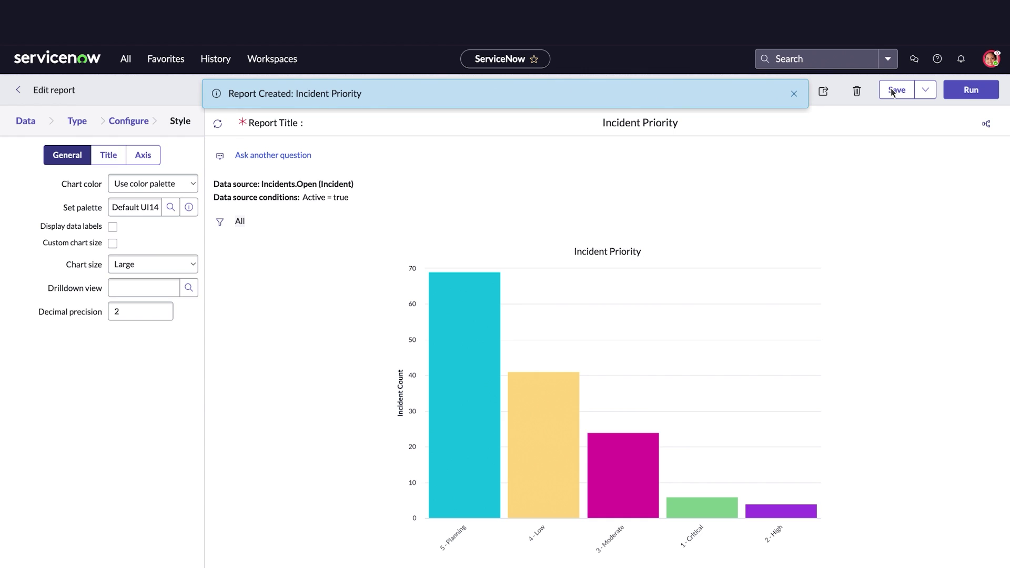
- Open the Sharing panel for the Incident Priority report
{"action": "left_click", "coordinate": [823, 92]}
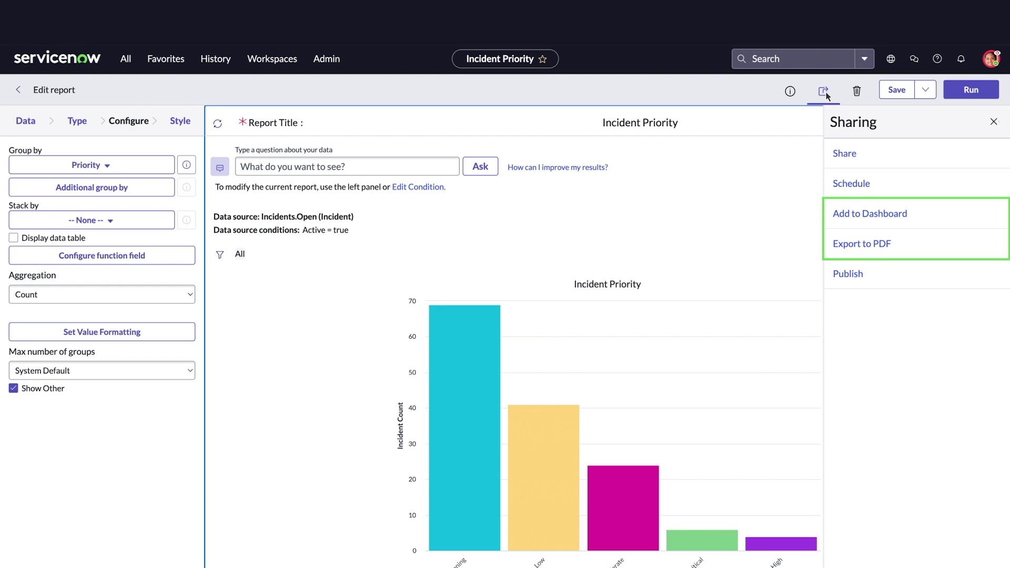
{"action": "left_click", "coordinate": [849, 214]}
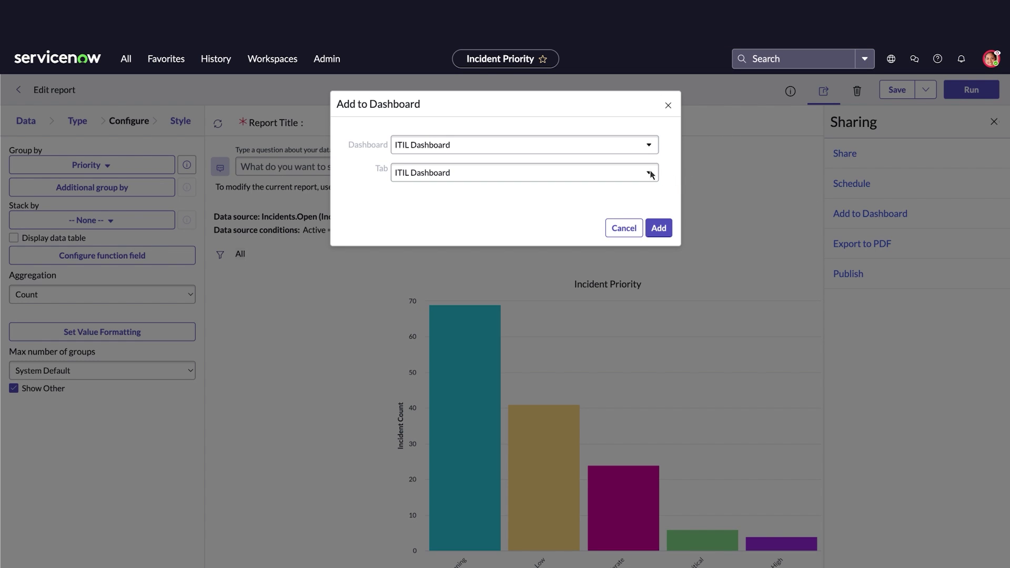
{"action": "left_click", "coordinate": [650, 173]}
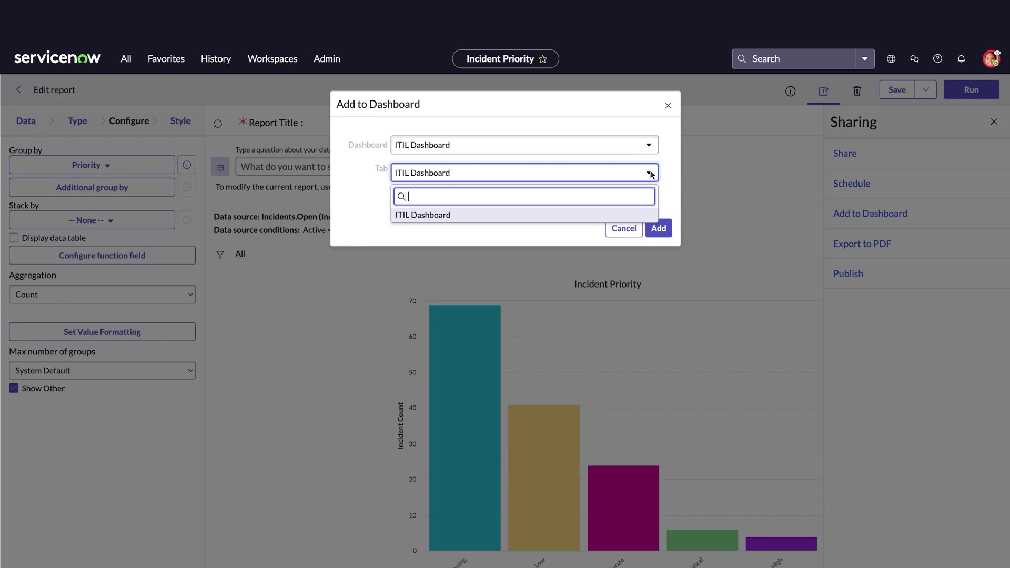
{"action": "left_click", "coordinate": [669, 175]}
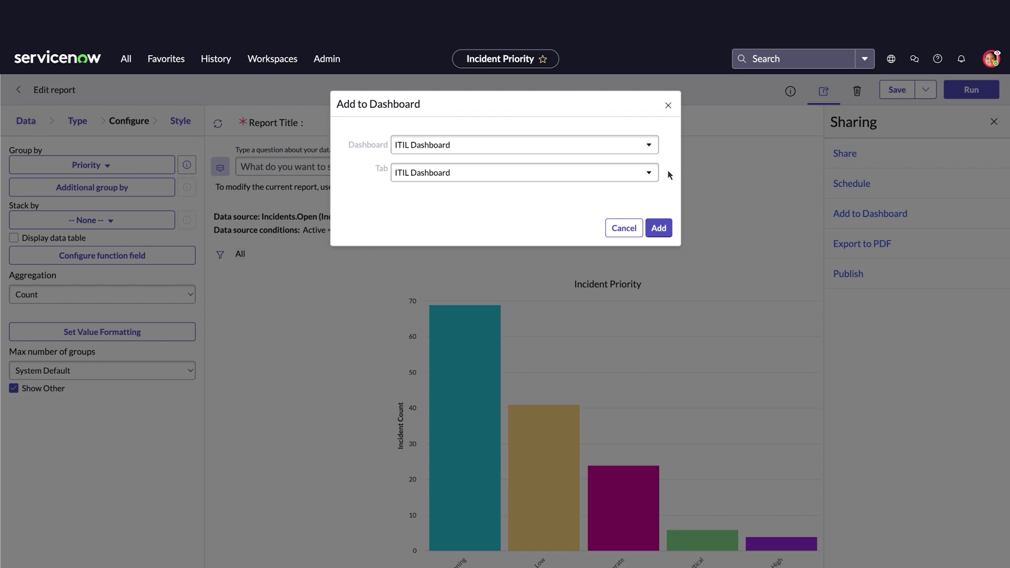
{"action": "left_click", "coordinate": [625, 228]}
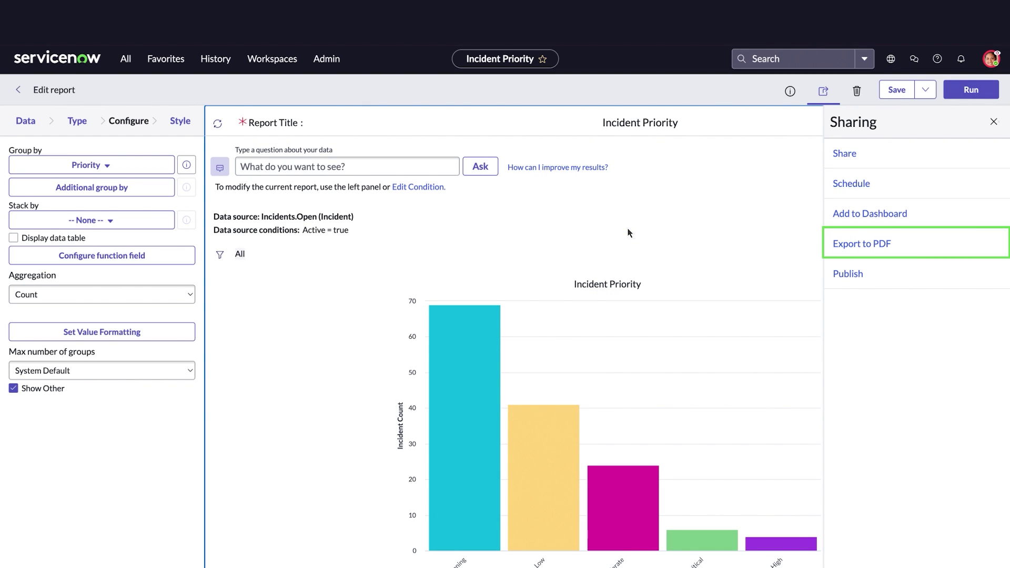
{"action": "left_click", "coordinate": [847, 246]}
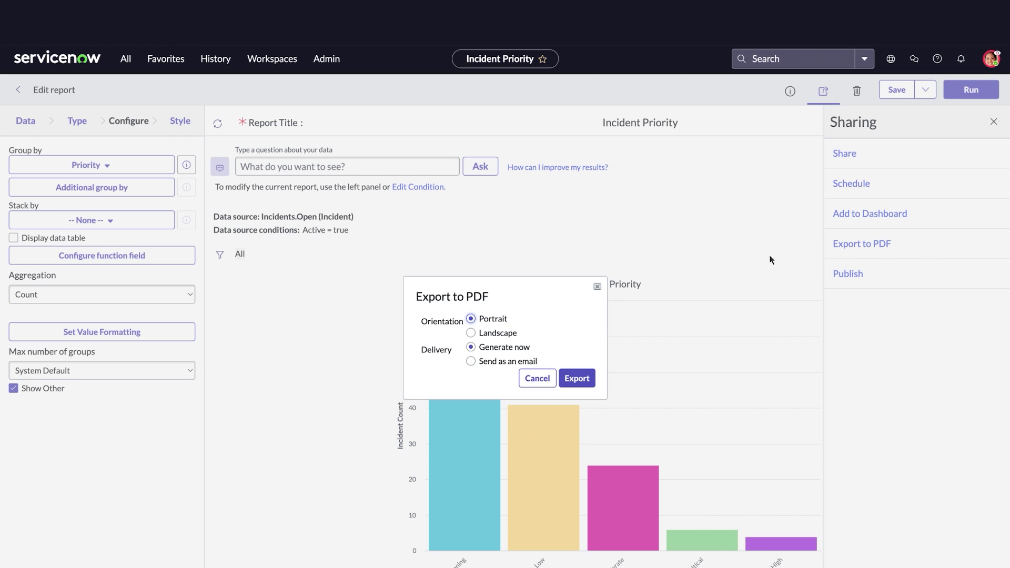
{"action": "left_click", "coordinate": [598, 286]}
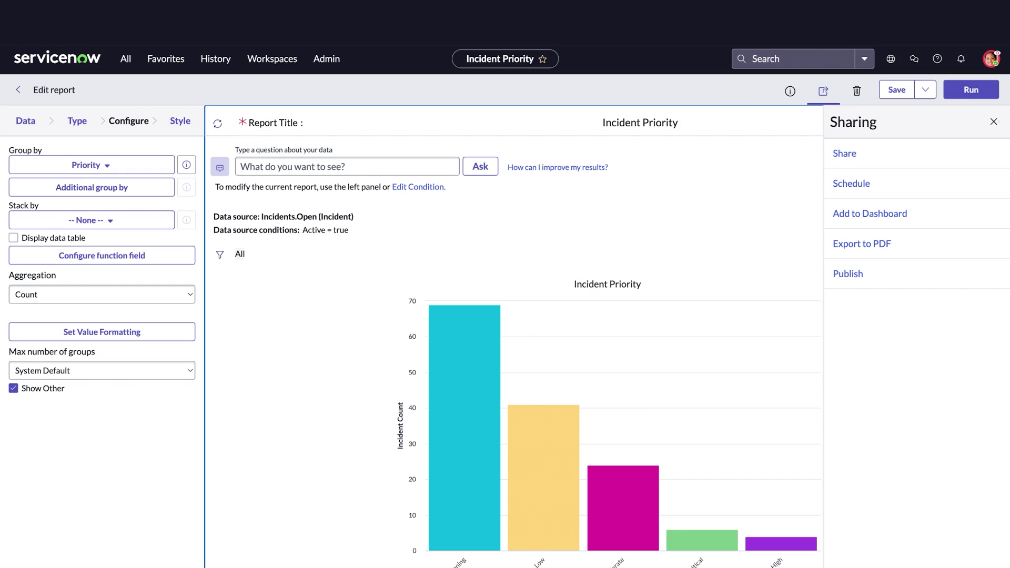
{"action": "left_click", "coordinate": [843, 157]}
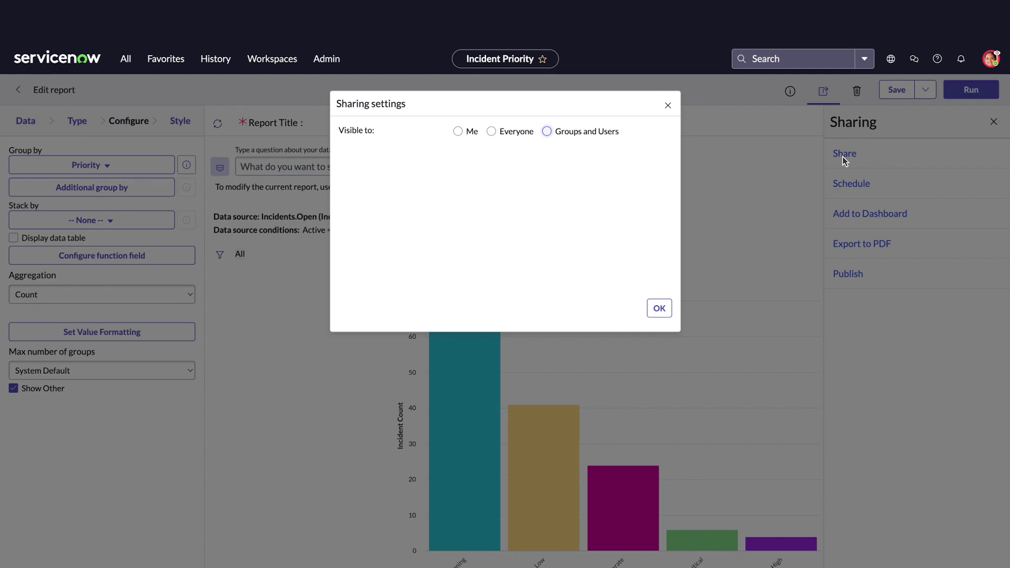
{"action": "left_click", "coordinate": [458, 133]}
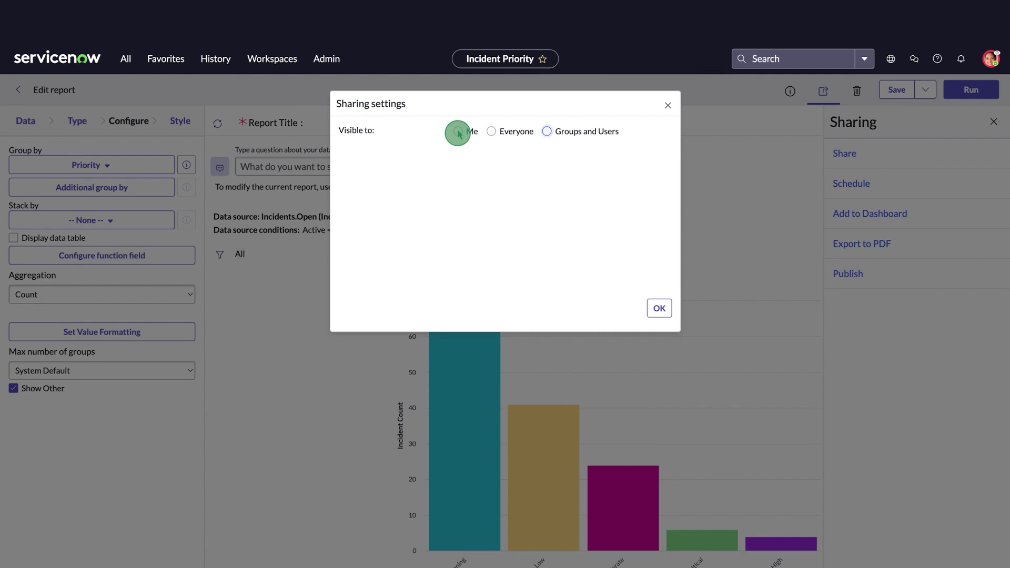
{"action": "left_click", "coordinate": [491, 133]}
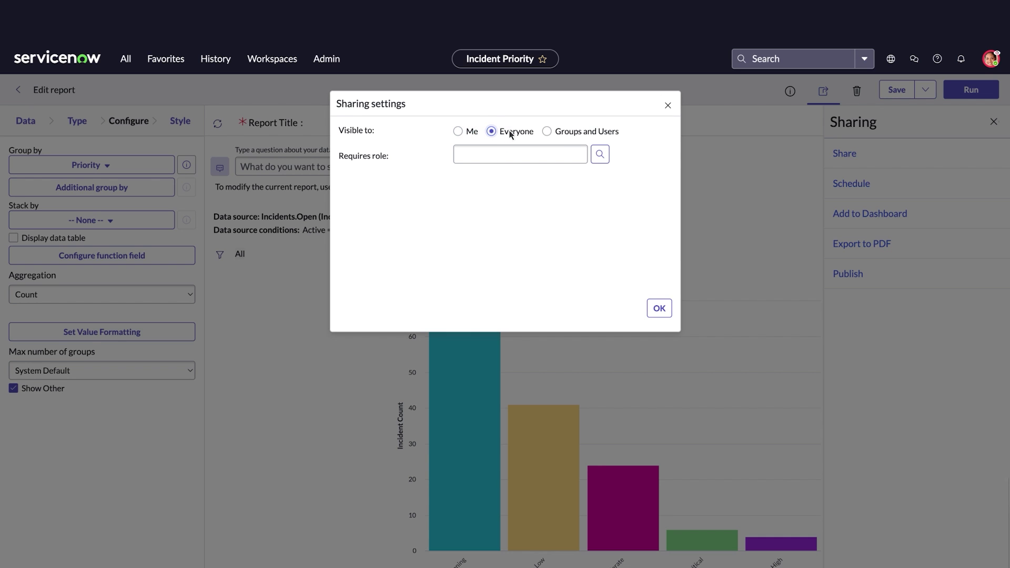
{"action": "left_click", "coordinate": [546, 132]}
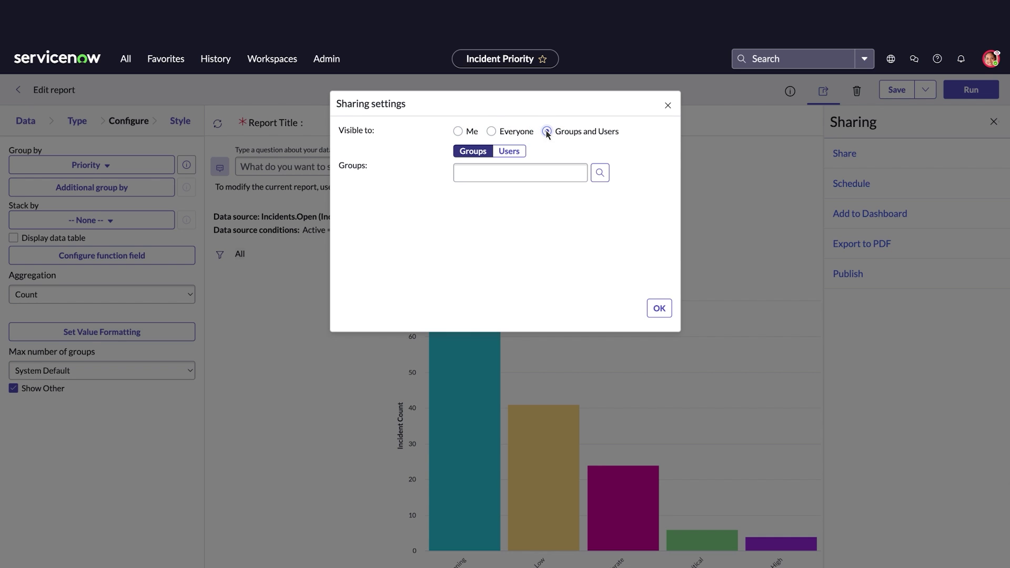
{"action": "left_click", "coordinate": [599, 172]}
{"action": "left_click", "coordinate": [503, 154]}
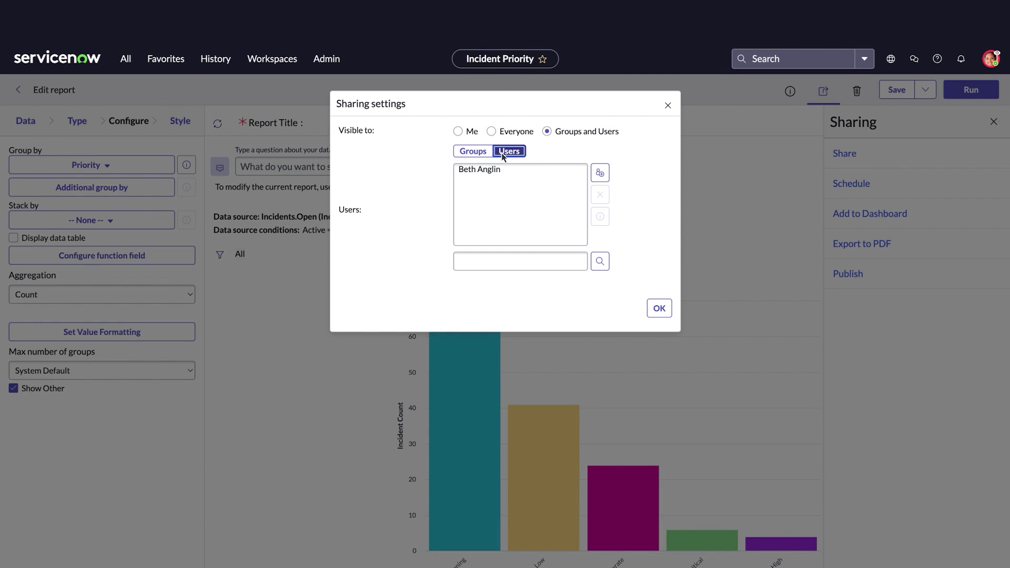
{"action": "left_click", "coordinate": [599, 261]}
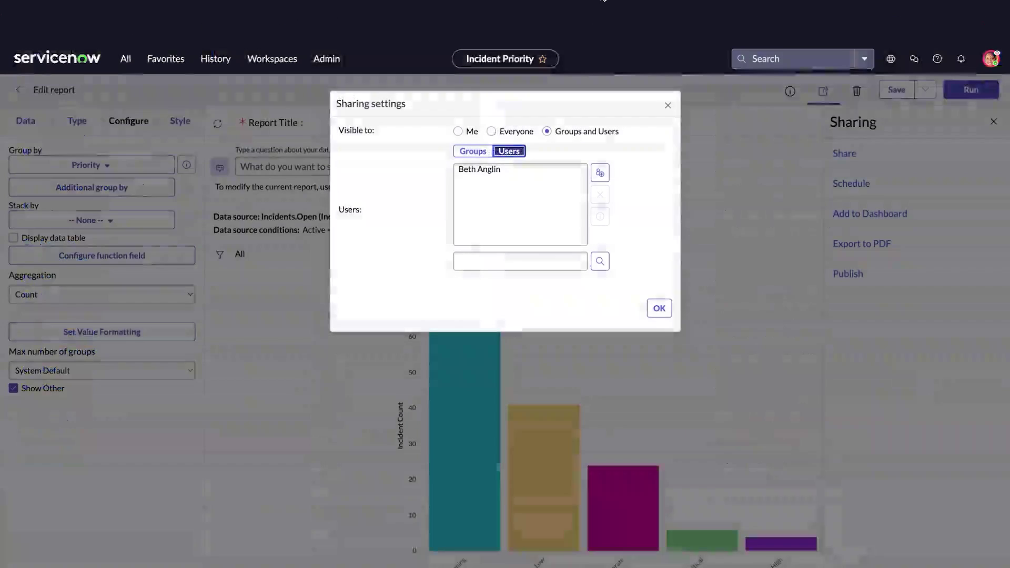
{"action": "left_click", "coordinate": [664, 104]}
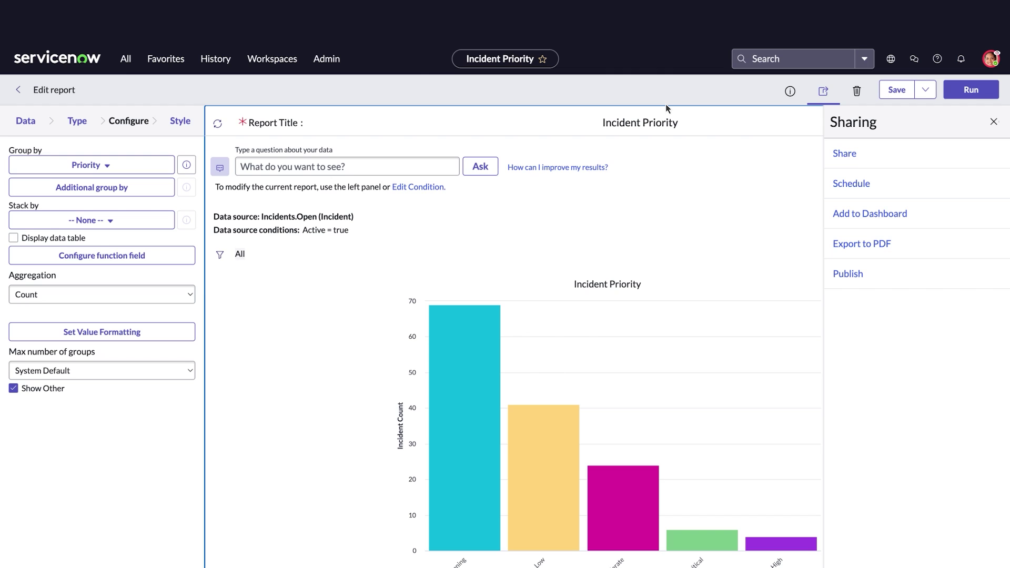
{"action": "left_click", "coordinate": [850, 191]}
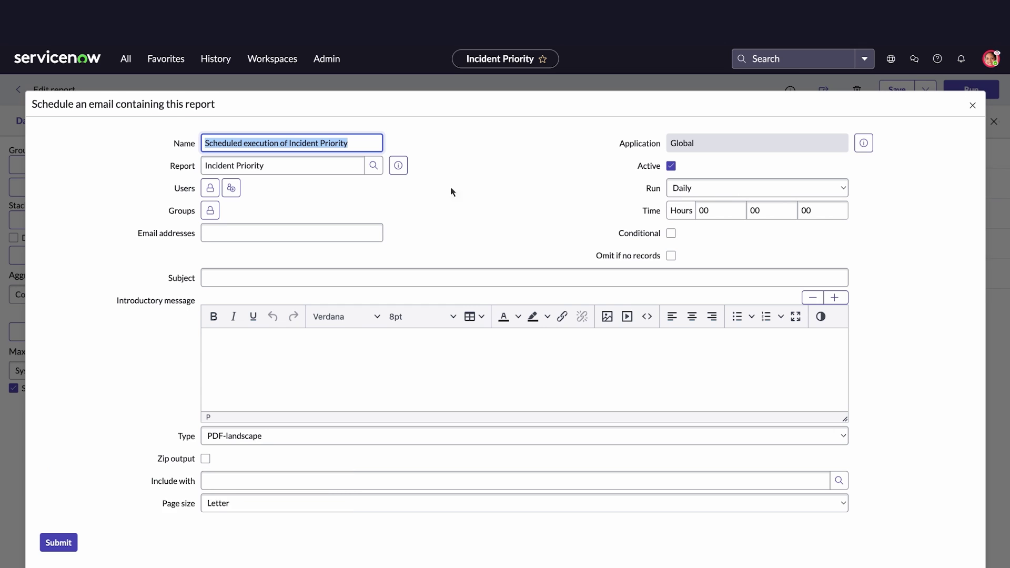
{"action": "left_click", "coordinate": [209, 188]}
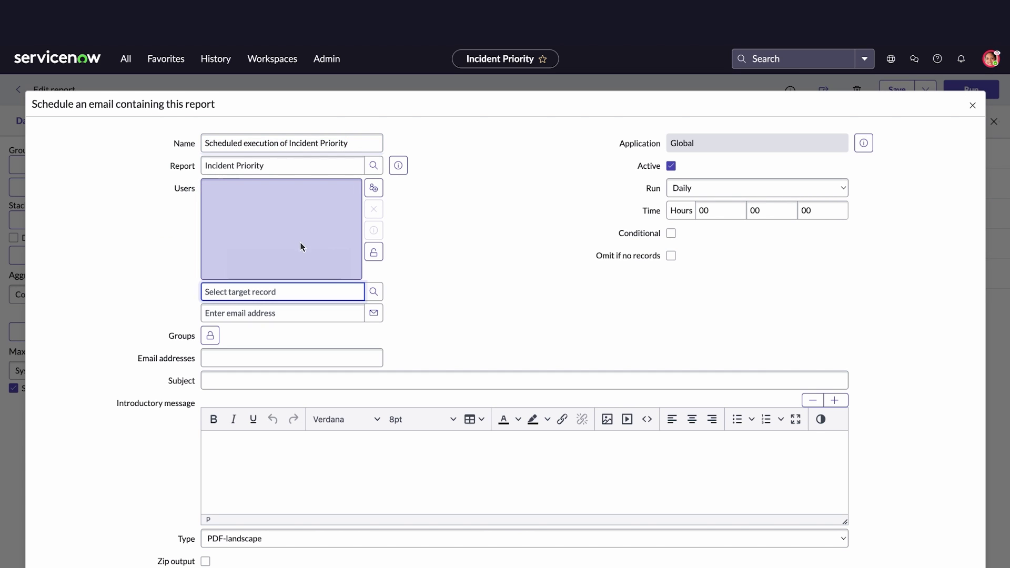
{"action": "left_click", "coordinate": [373, 290]}
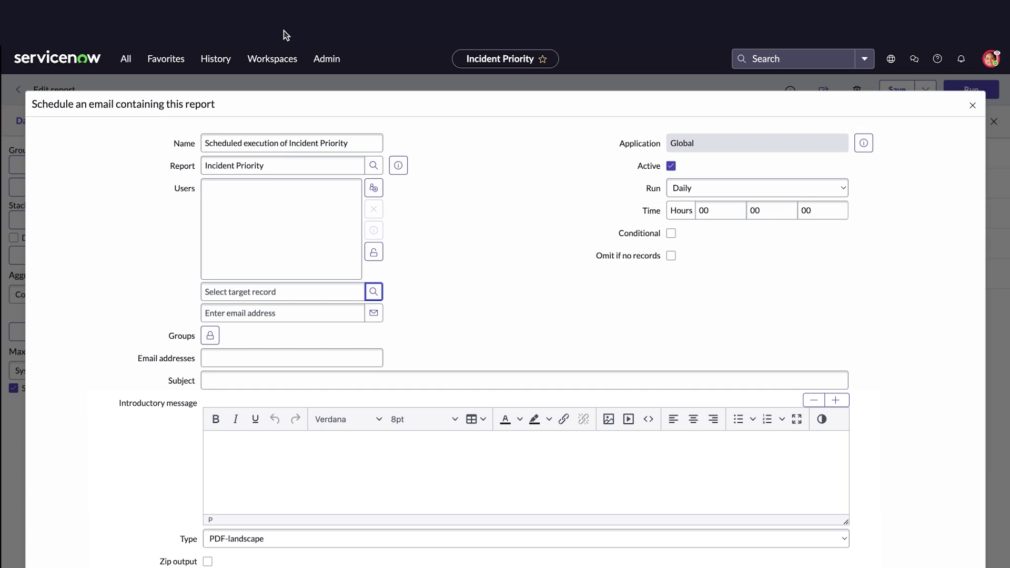
{"action": "left_click", "coordinate": [283, 376]}
{"action": "type", "text": "Daily Priority Report"}
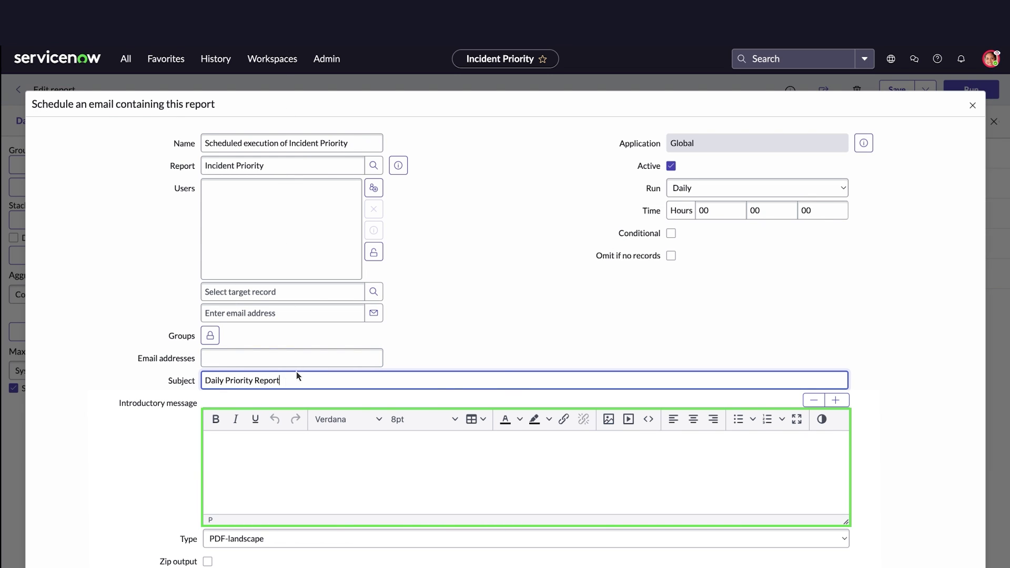
{"action": "left_click", "coordinate": [972, 105]}
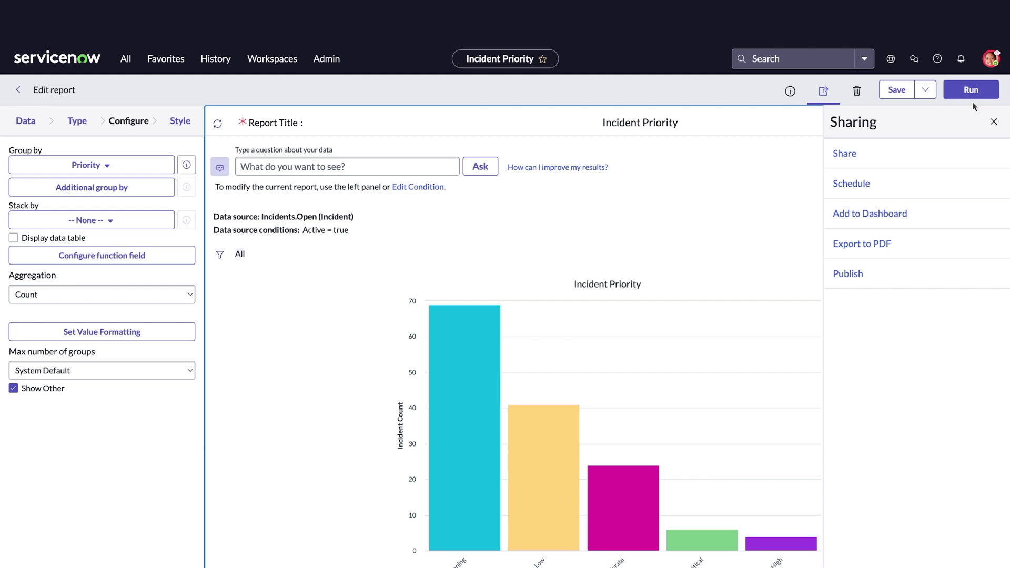